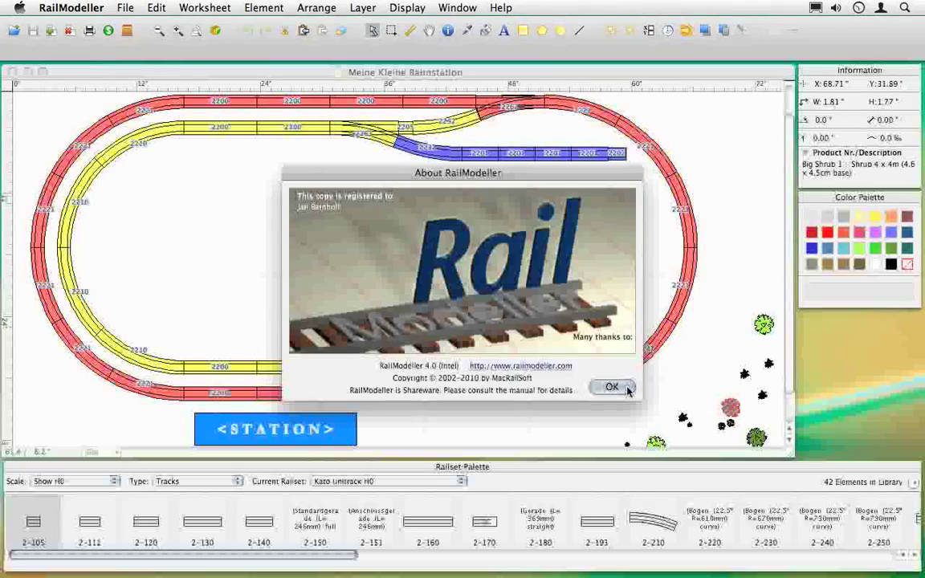
Dismiss the program information window and measure a distance across the empty area inside the inner track loop
{"action": "left_click", "coordinate": [628, 389]}
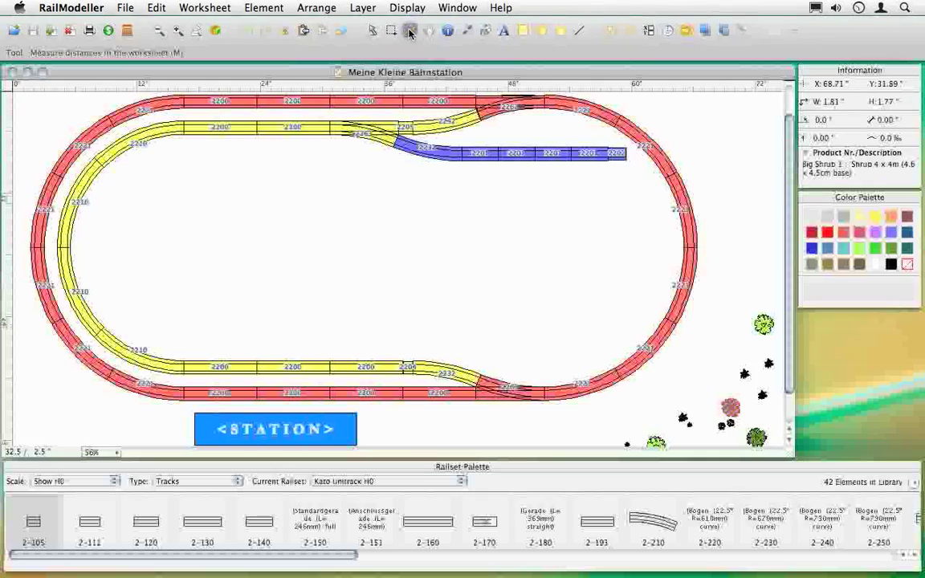
{"action": "left_click_drag", "start_coordinate": [273, 188], "coordinate": [405, 212]}
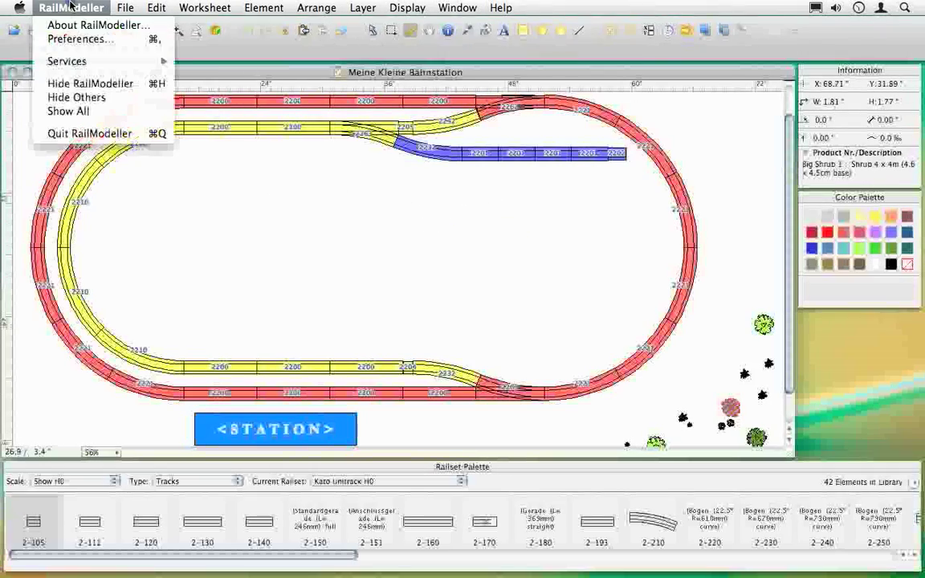
{"action": "mouse_move", "coordinate": [124, 8]}
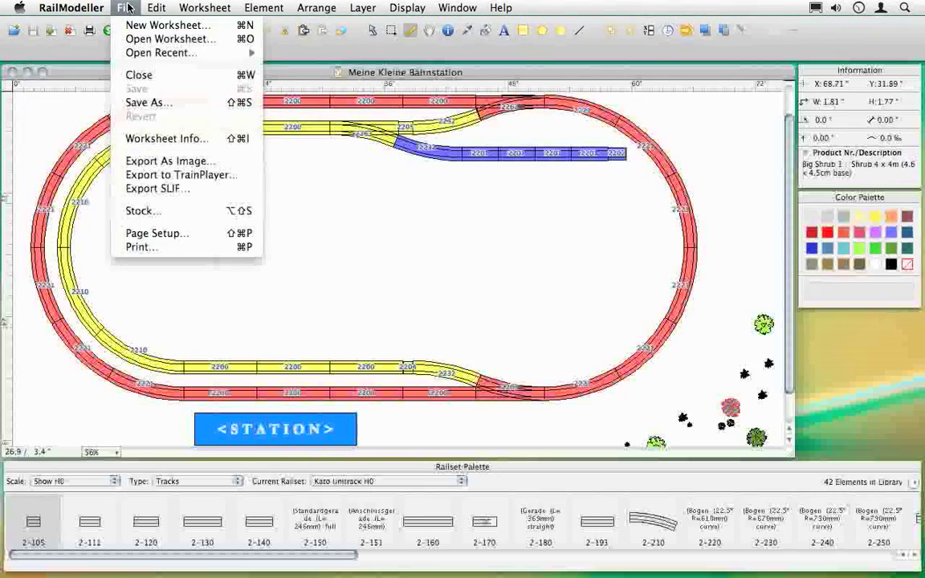
{"action": "mouse_move", "coordinate": [197, 10]}
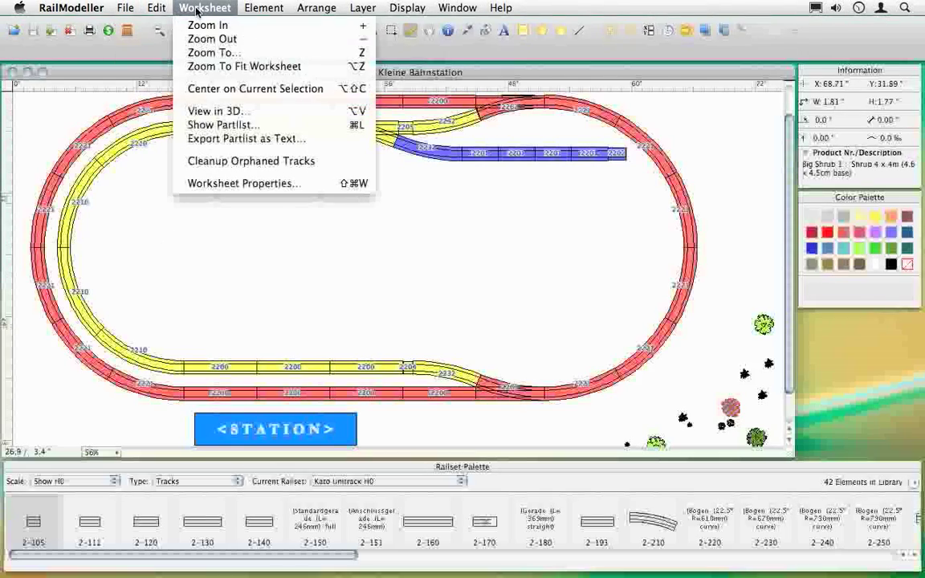
{"action": "mouse_move", "coordinate": [257, 10]}
{"action": "mouse_move", "coordinate": [301, 10]}
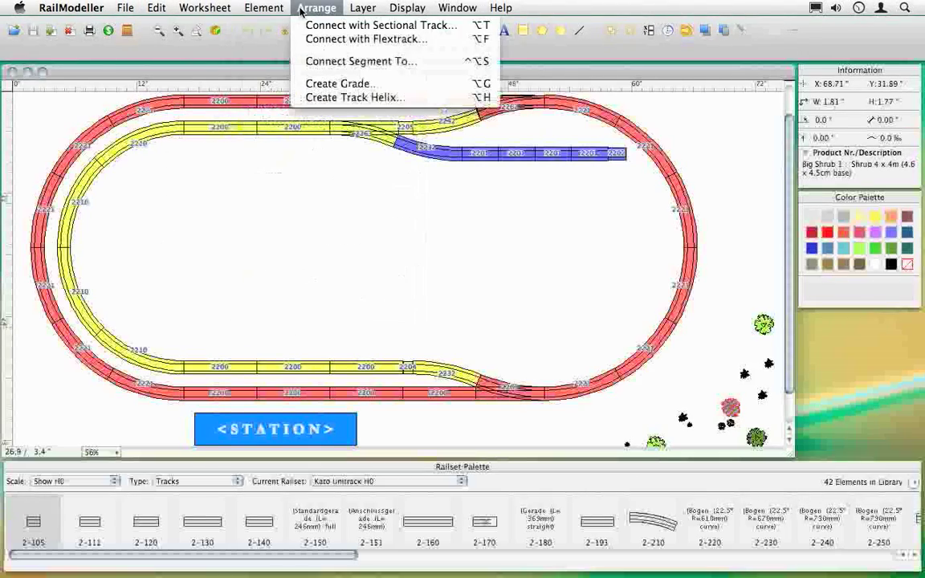
{"action": "mouse_move", "coordinate": [347, 10]}
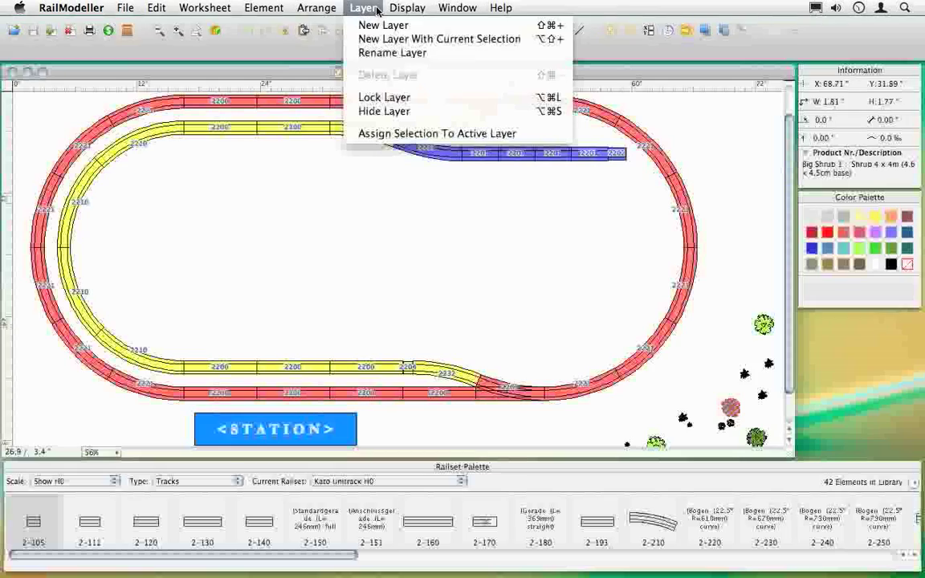
{"action": "mouse_move", "coordinate": [437, 12]}
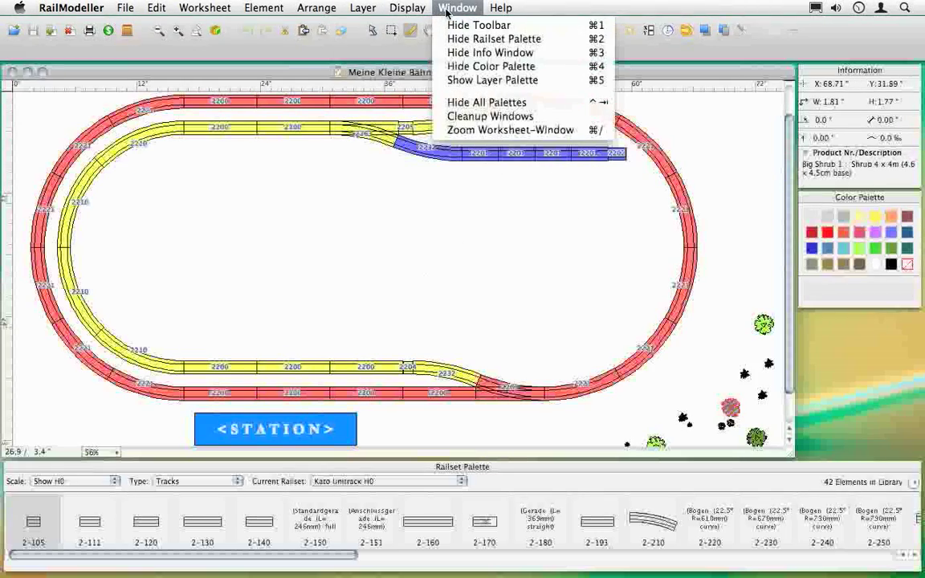
{"action": "left_click", "coordinate": [491, 10]}
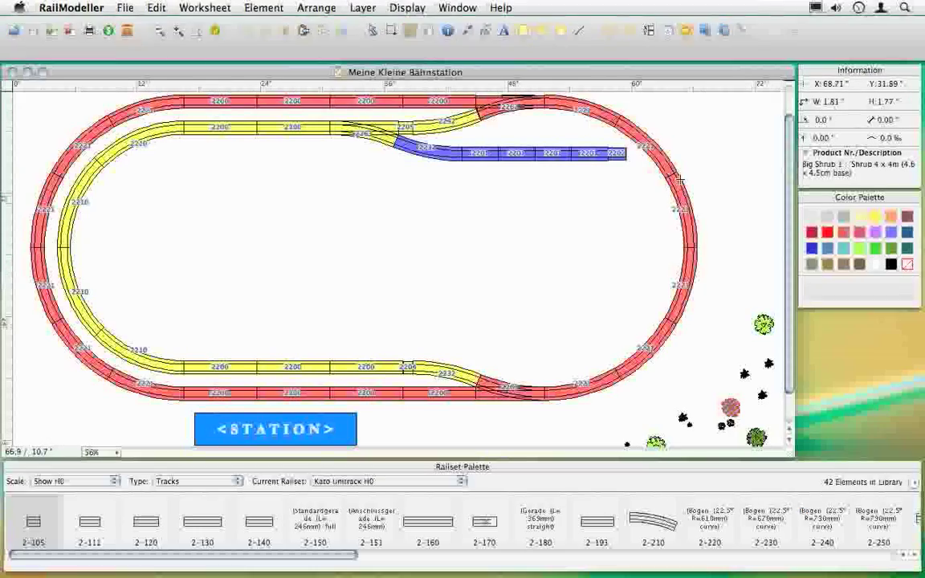
Inspect individual track pieces by selecting two outer curves, a turnout, and the 2200 straight beside the upper outer turnout
{"action": "left_click", "coordinate": [662, 166]}
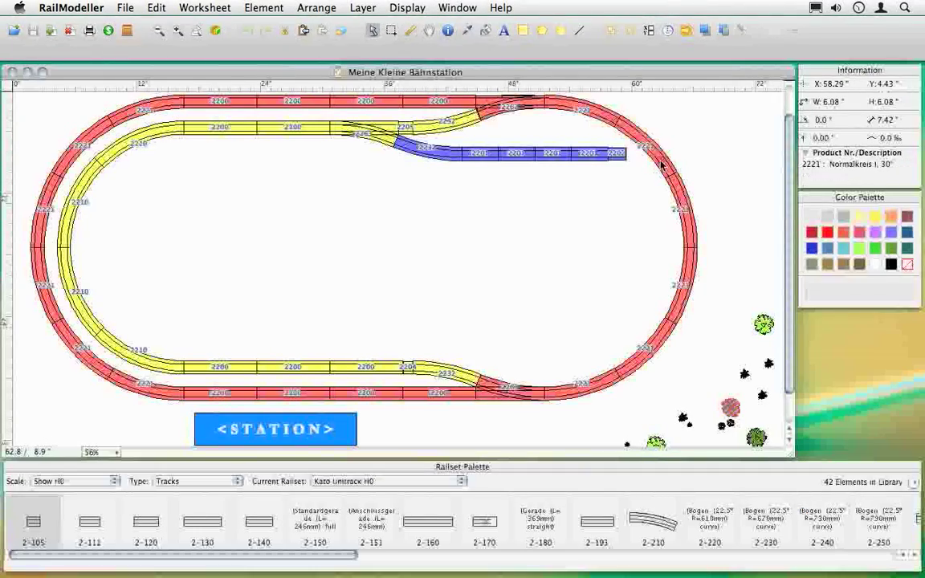
{"action": "left_click", "coordinate": [676, 191]}
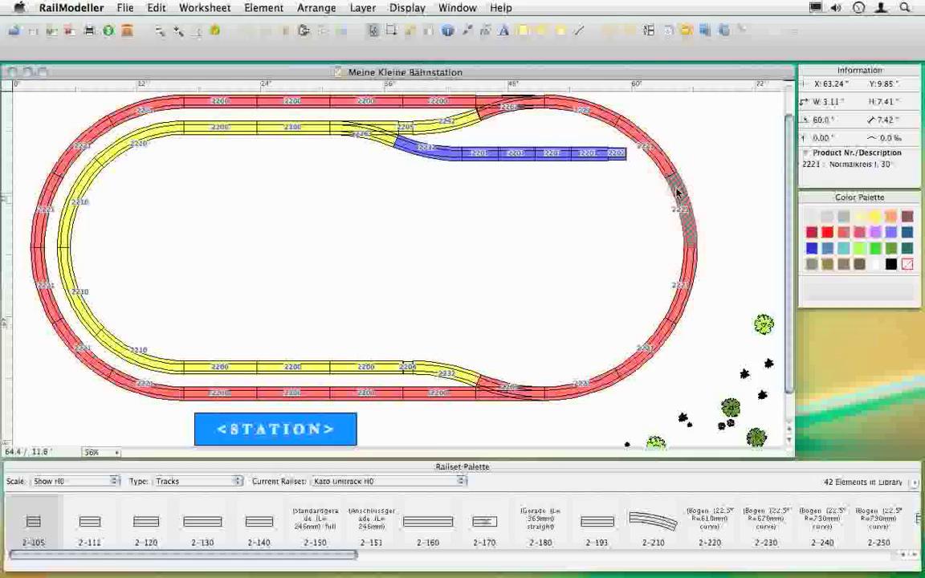
{"action": "left_click", "coordinate": [377, 136]}
{"action": "left_click", "coordinate": [438, 102]}
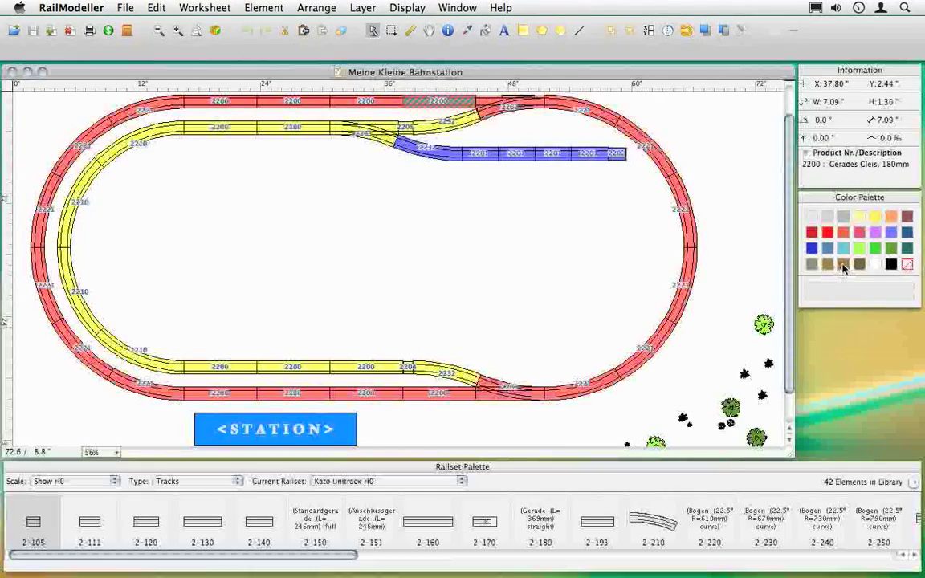
Try several preset colours as the active colour, including yellow and violet-blue, ending with dark reddish brown
{"action": "left_click", "coordinate": [843, 266]}
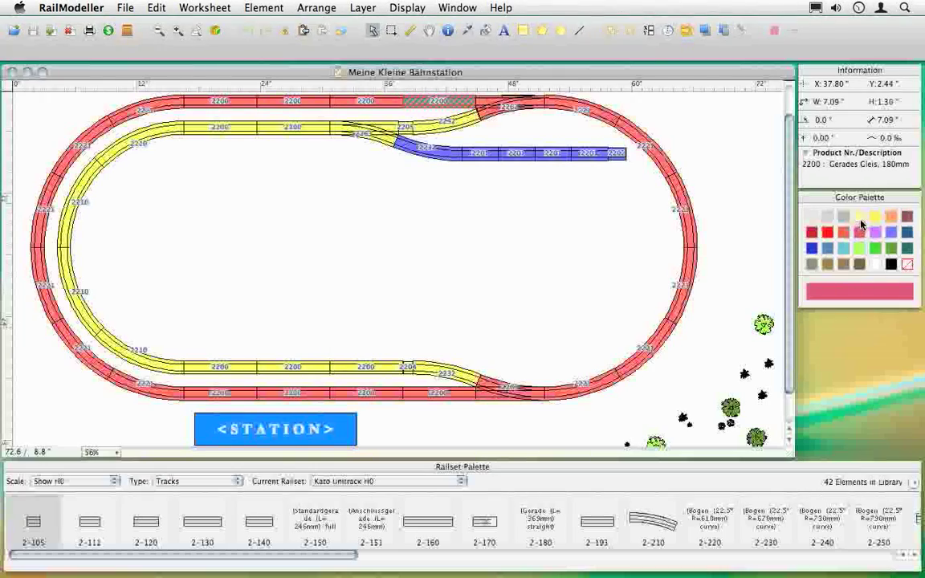
{"action": "left_click", "coordinate": [860, 217]}
{"action": "left_click", "coordinate": [891, 233]}
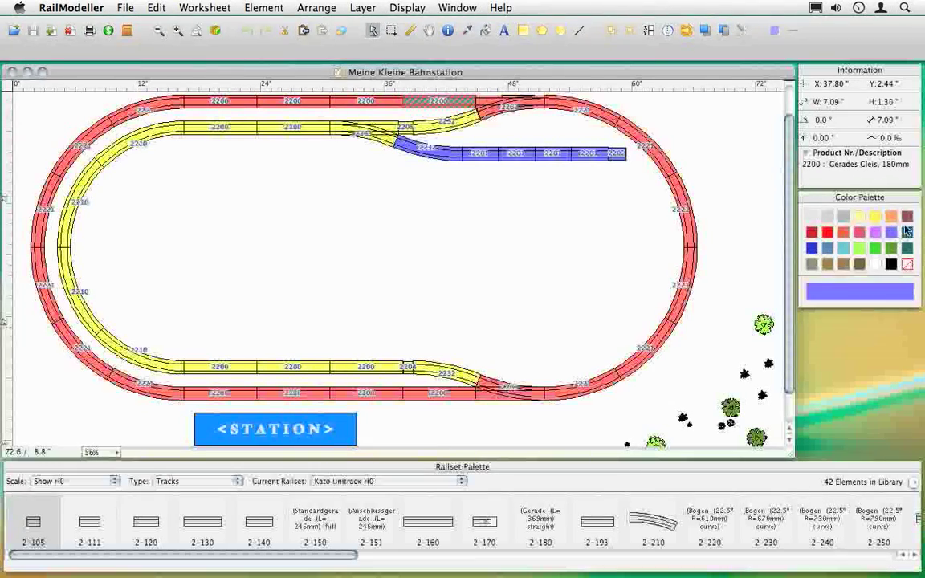
{"action": "left_click", "coordinate": [906, 216]}
Set the active colour to a custom medium blue picked from the Spectrum image
{"action": "left_click", "coordinate": [870, 294]}
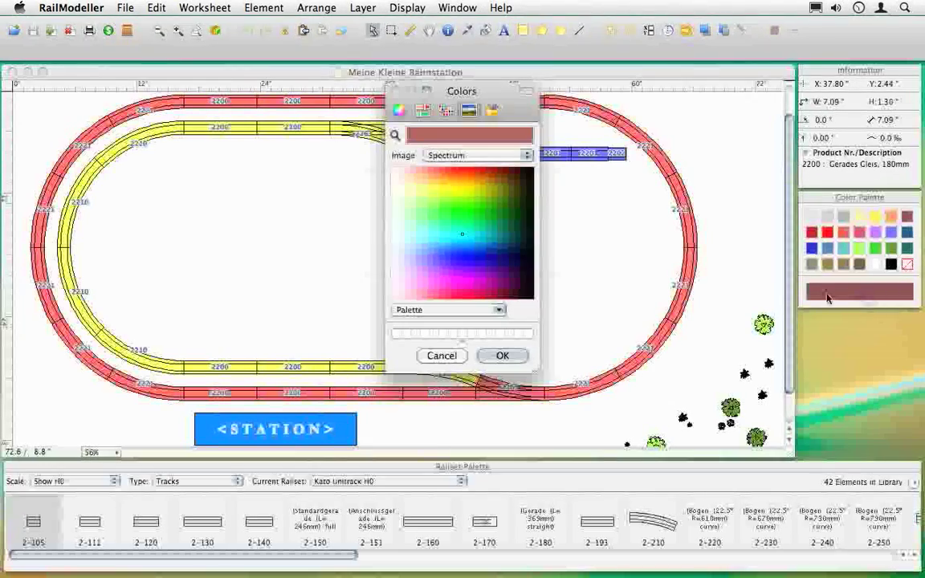
{"action": "left_click", "coordinate": [468, 208]}
{"action": "mouse_move", "coordinate": [468, 208]}
{"action": "left_mouse_down"}
{"action": "mouse_move", "coordinate": [481, 231]}
{"action": "mouse_move", "coordinate": [457, 249]}
{"action": "left_mouse_up"}
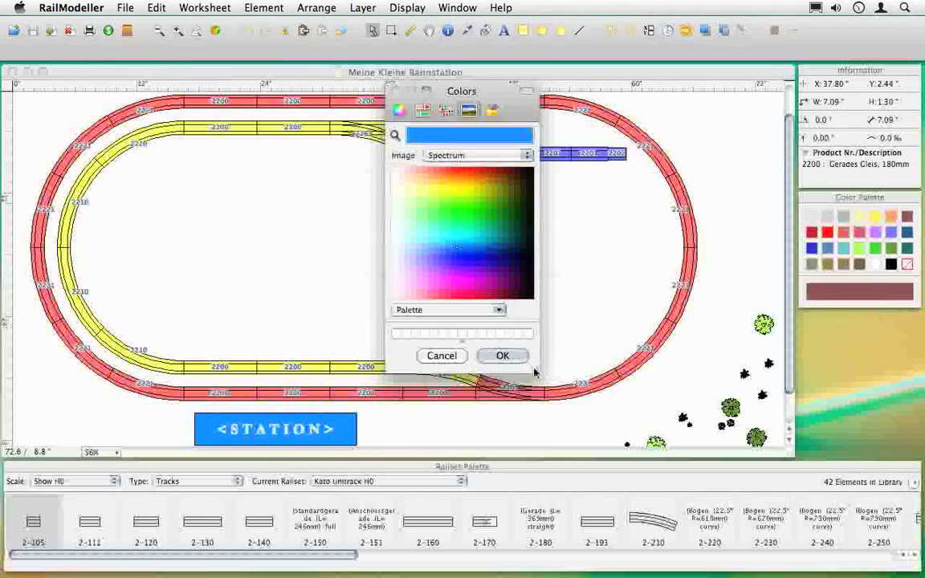
{"action": "left_click", "coordinate": [504, 355]}
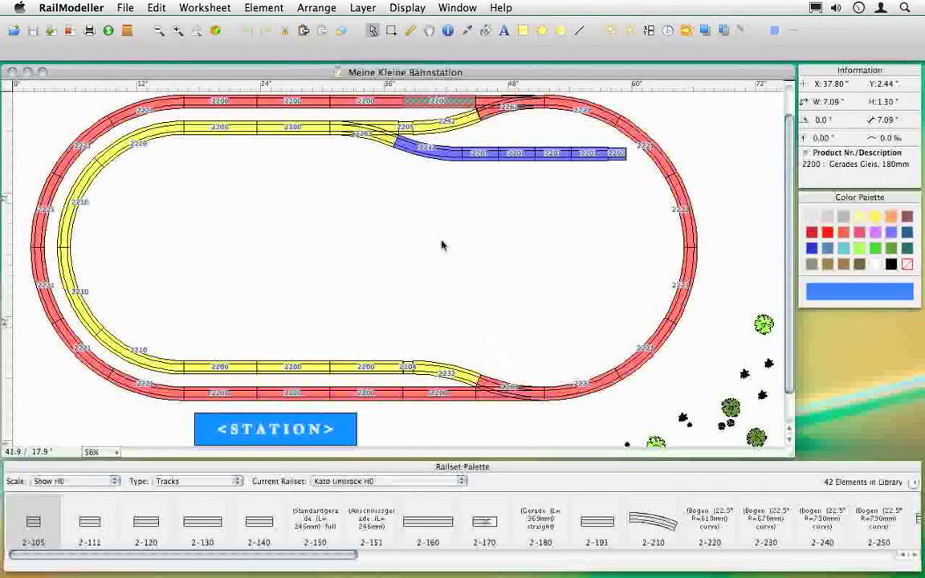
Display the Layer Palette, toggling it off and on again once
{"action": "left_click", "coordinate": [455, 7]}
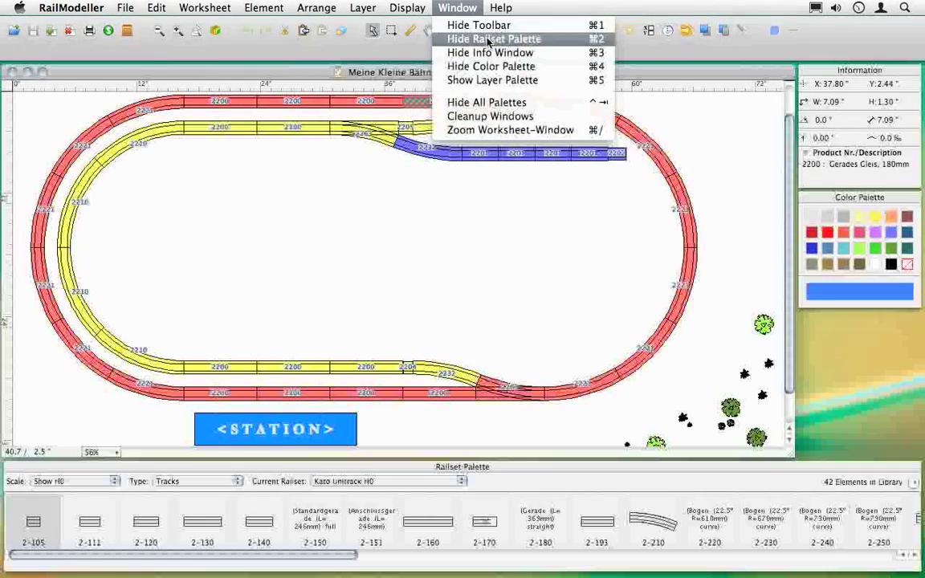
{"action": "left_click", "coordinate": [533, 82]}
{"action": "left_click", "coordinate": [457, 7]}
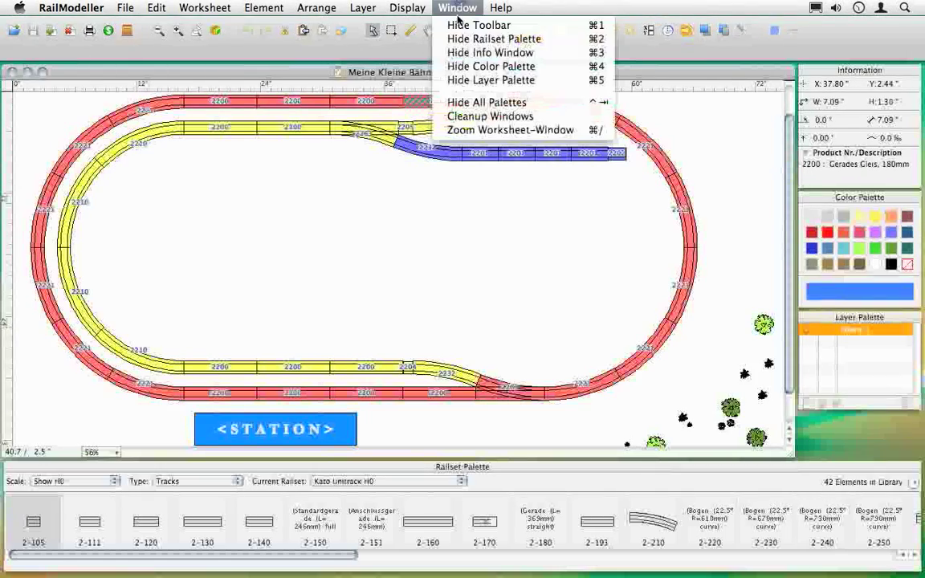
{"action": "left_click", "coordinate": [497, 82]}
{"action": "left_click", "coordinate": [457, 8]}
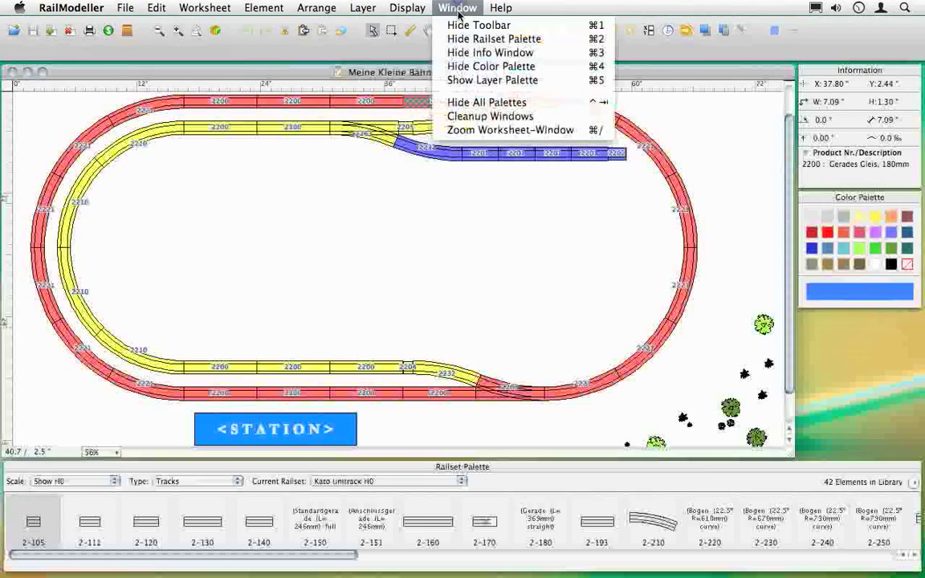
{"action": "left_click", "coordinate": [485, 79]}
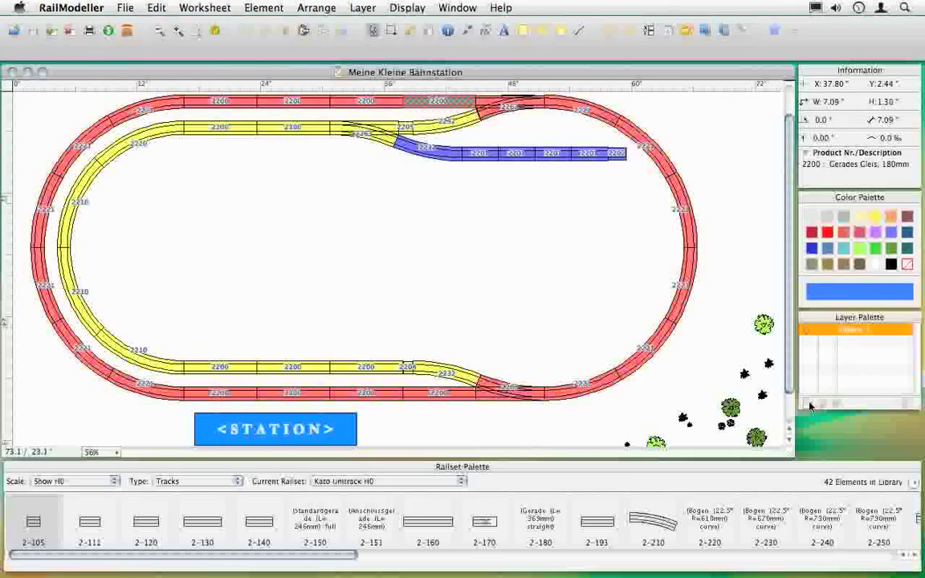
Add two new layers to the worksheet
{"action": "left_click", "coordinate": [809, 403]}
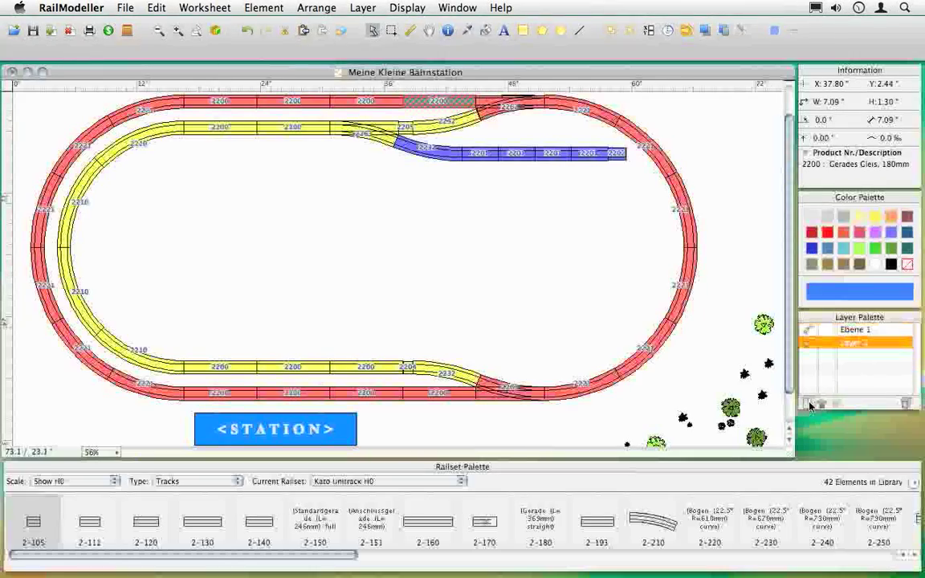
{"action": "left_click", "coordinate": [809, 403]}
Move the newest layer above Layer 2 and delete it
{"action": "left_click", "coordinate": [821, 403]}
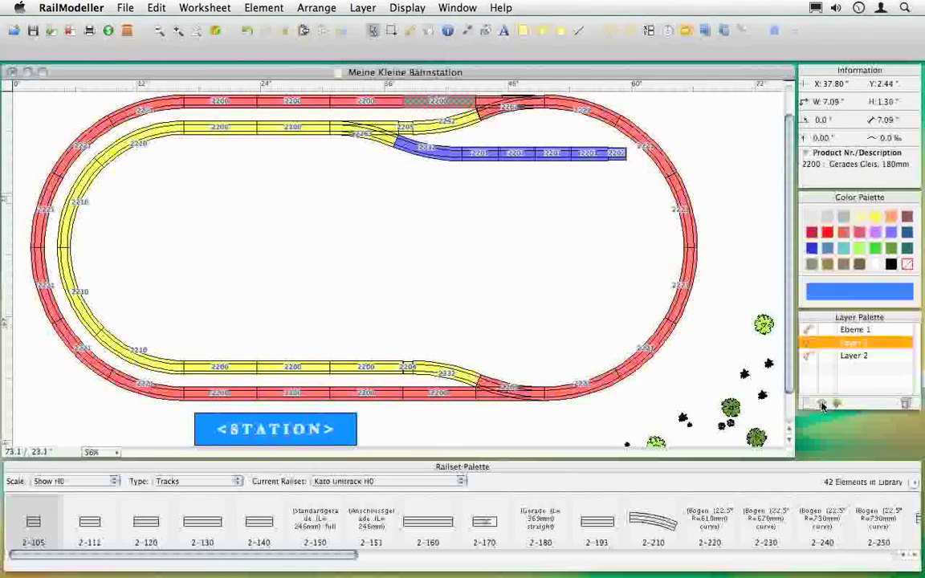
{"action": "left_click", "coordinate": [903, 403]}
{"action": "left_click", "coordinate": [604, 202]}
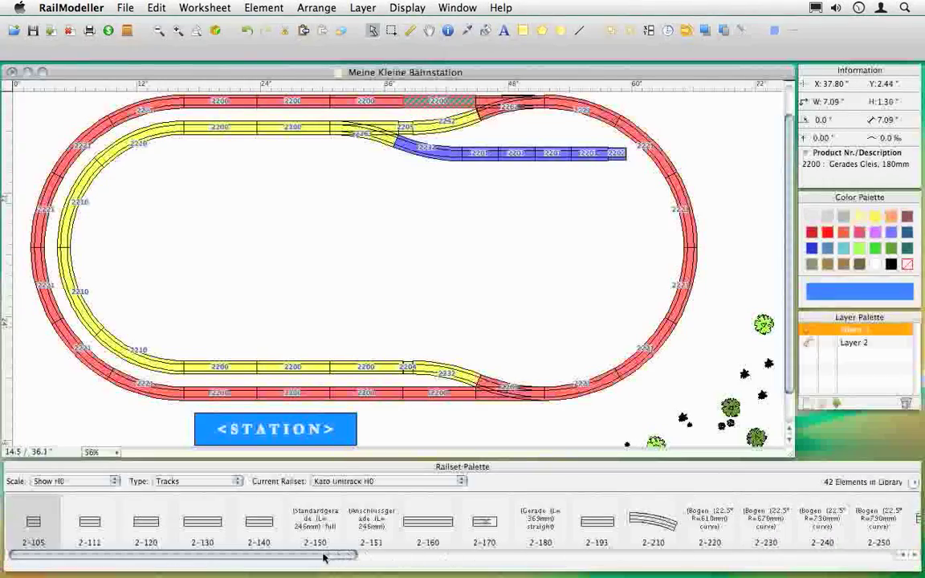
Switch the element library to N scale tracks from the Kato Unitrack N railset
{"action": "left_click_drag", "start_coordinate": [324, 557], "coordinate": [288, 572]}
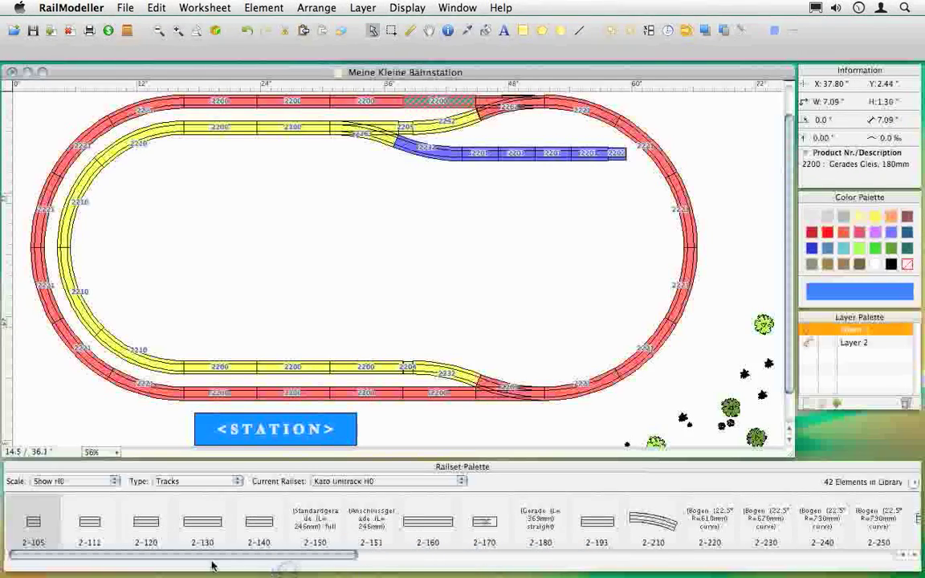
{"action": "left_click", "coordinate": [93, 482]}
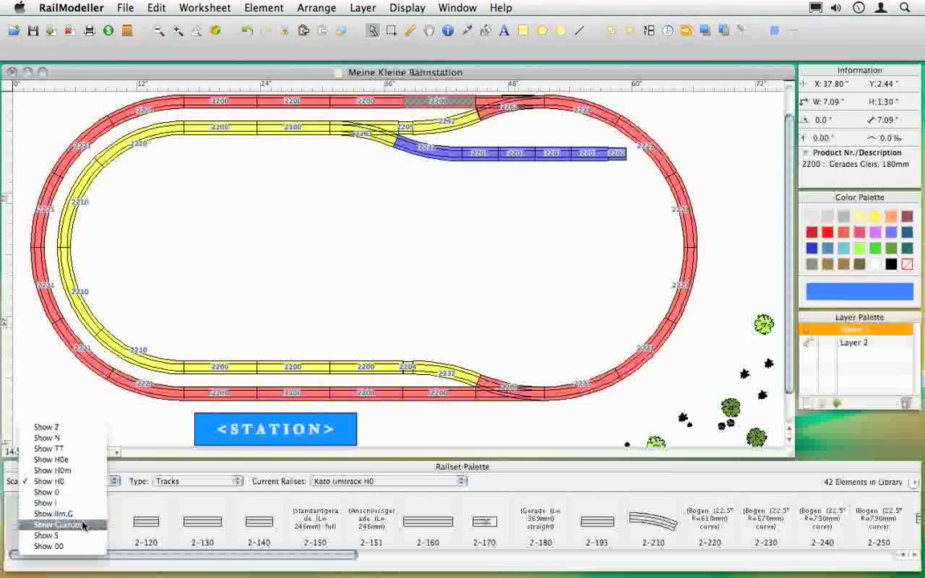
{"action": "left_click", "coordinate": [80, 439]}
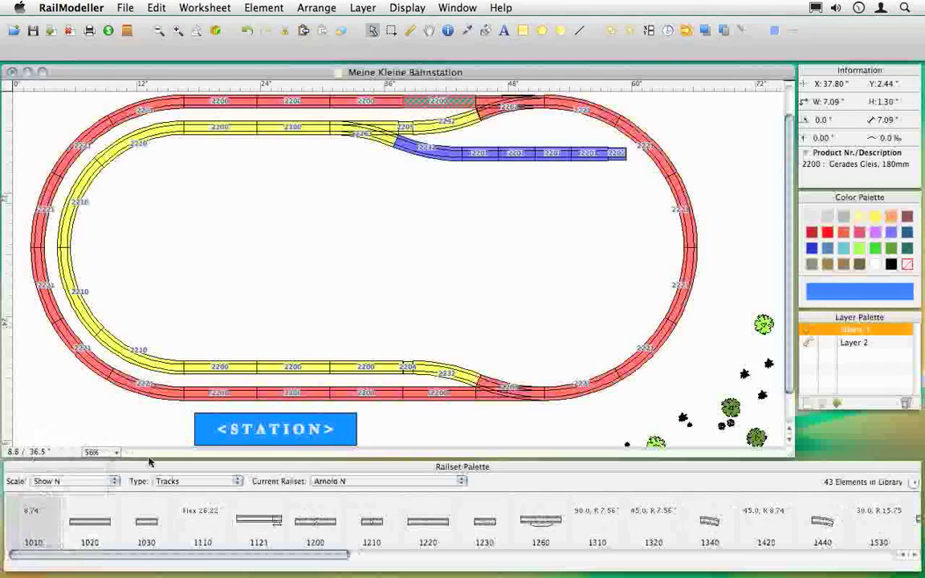
{"action": "left_click", "coordinate": [206, 481]}
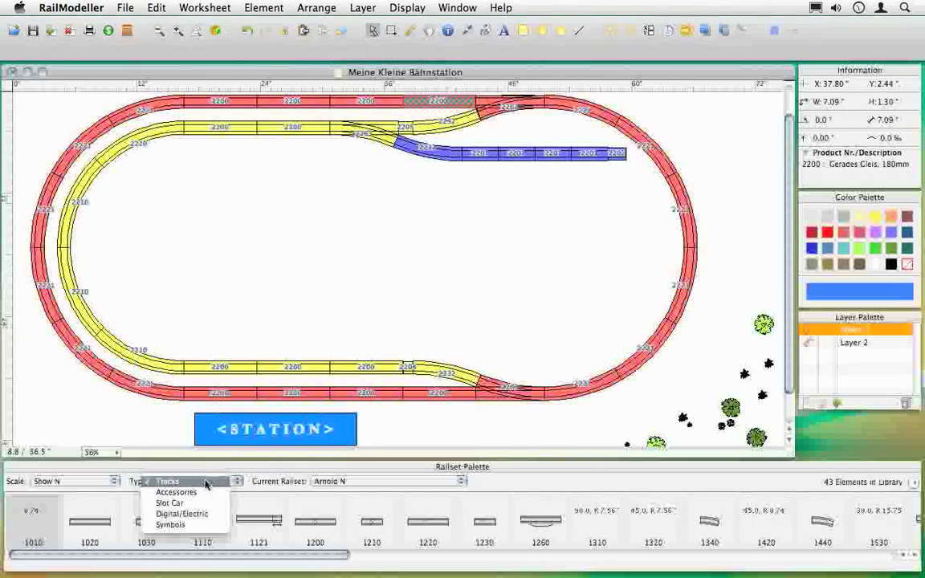
{"action": "left_click", "coordinate": [207, 481]}
{"action": "left_click", "coordinate": [348, 481]}
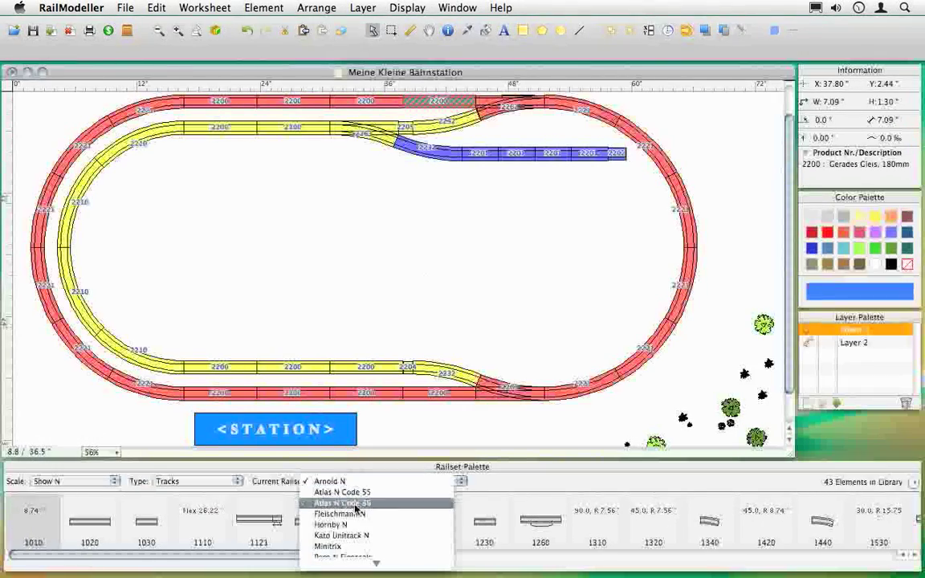
{"action": "left_click", "coordinate": [370, 535]}
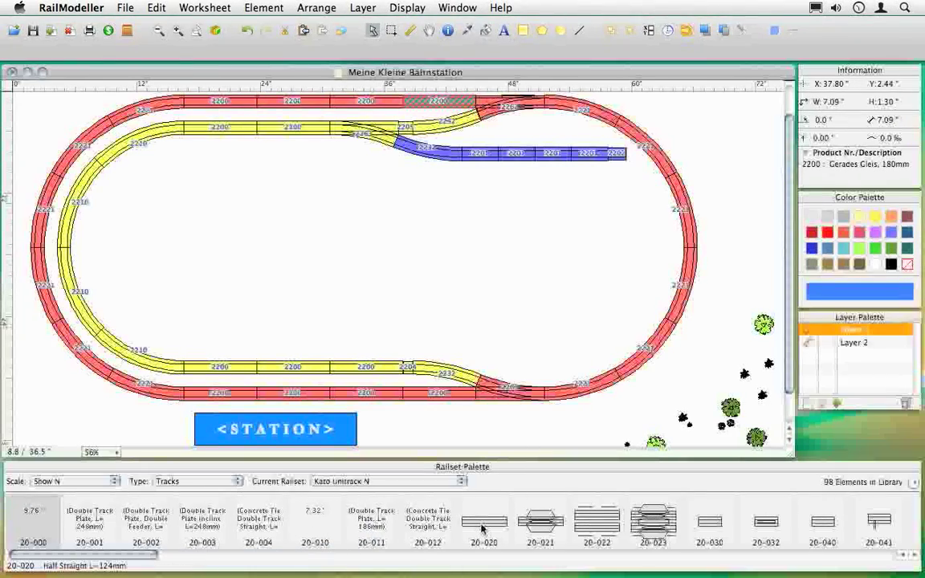
Place a 20-020 half straight and a 20-003 double track plate inside the loop and delete both
{"action": "left_click_drag", "start_coordinate": [484, 523], "coordinate": [434, 283]}
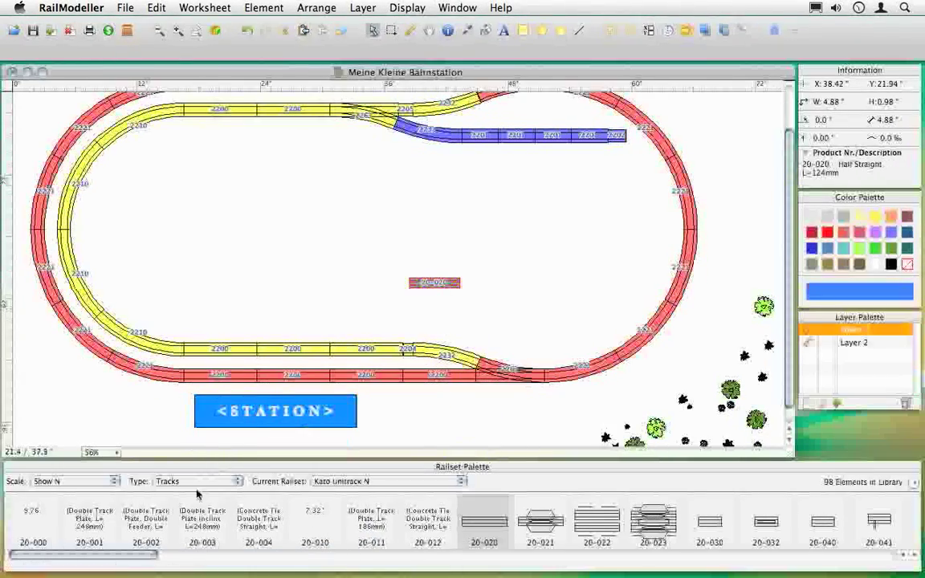
{"action": "left_click_drag", "start_coordinate": [215, 470], "coordinate": [326, 246]}
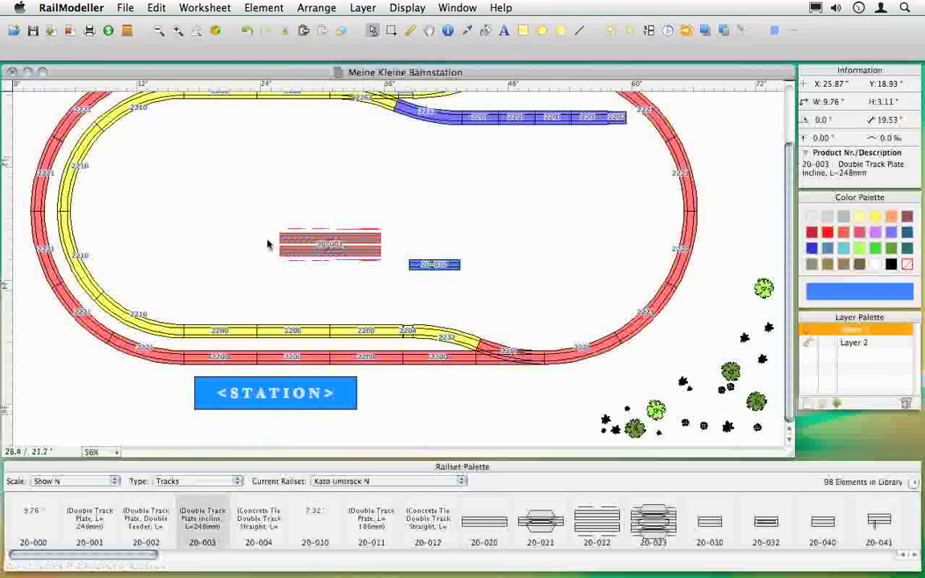
{"action": "left_click_drag", "start_coordinate": [237, 211], "coordinate": [512, 299]}
{"action": "key", "text": "Delete"}
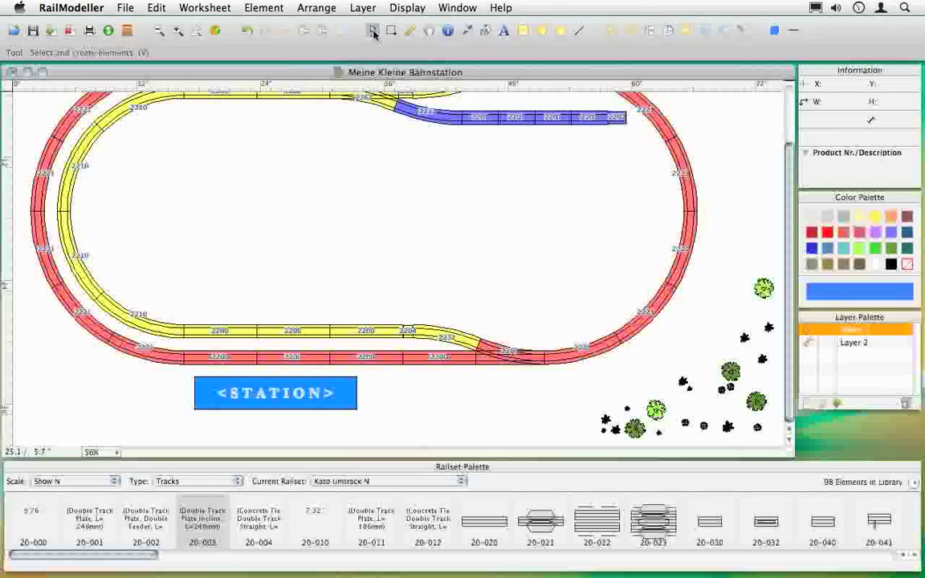
Place several 20-011 double track plates inside the loop and delete them all together
{"action": "left_click", "coordinate": [337, 213]}
{"action": "left_click", "coordinate": [490, 169]}
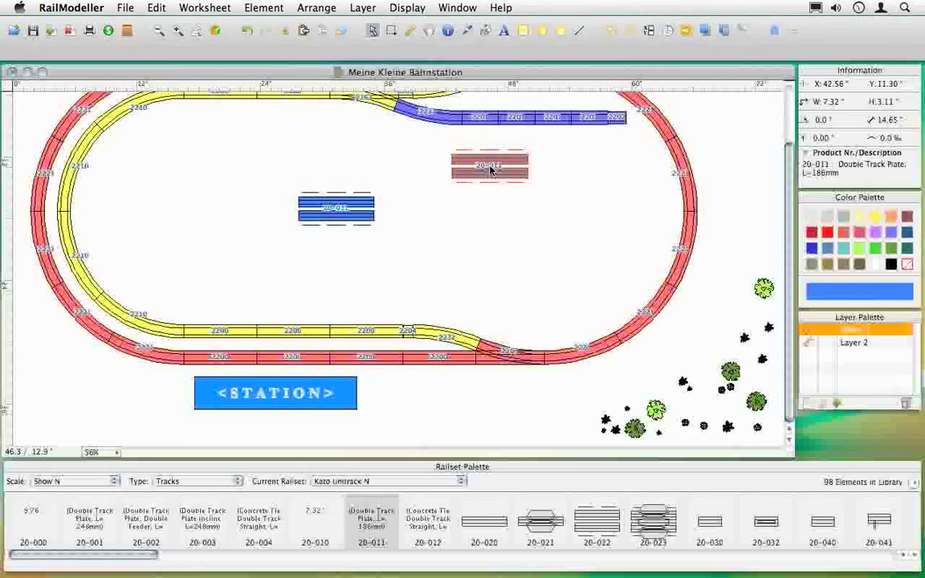
{"action": "left_click", "coordinate": [431, 250]}
{"action": "left_click_drag", "start_coordinate": [266, 136], "coordinate": [545, 278]}
{"action": "key", "text": "Delete"}
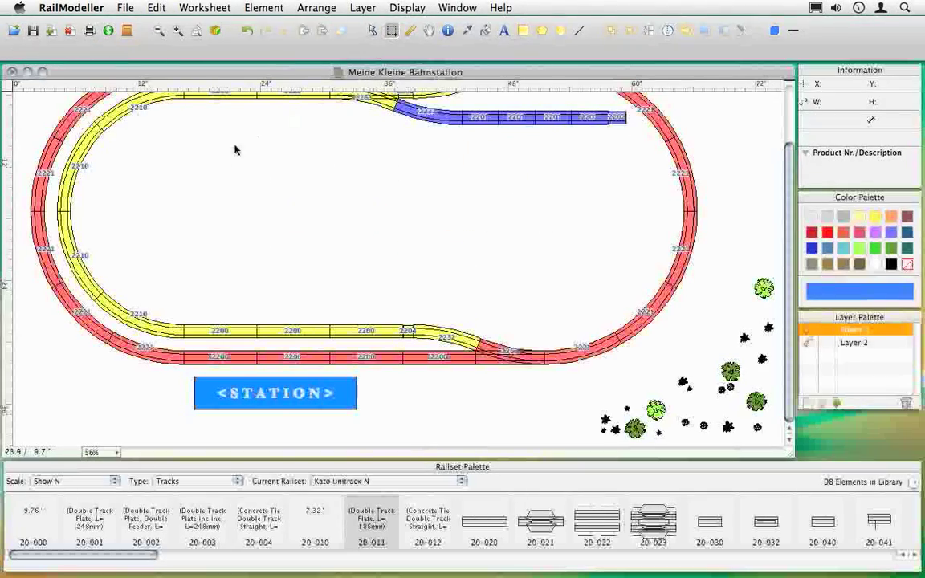
Select different groups of tracks on the loop, finishing with two adjacent 2221 curves combined with the 2204, 2232 and neighbouring 2200 tracks
{"action": "left_click_drag", "start_coordinate": [207, 277], "coordinate": [496, 378]}
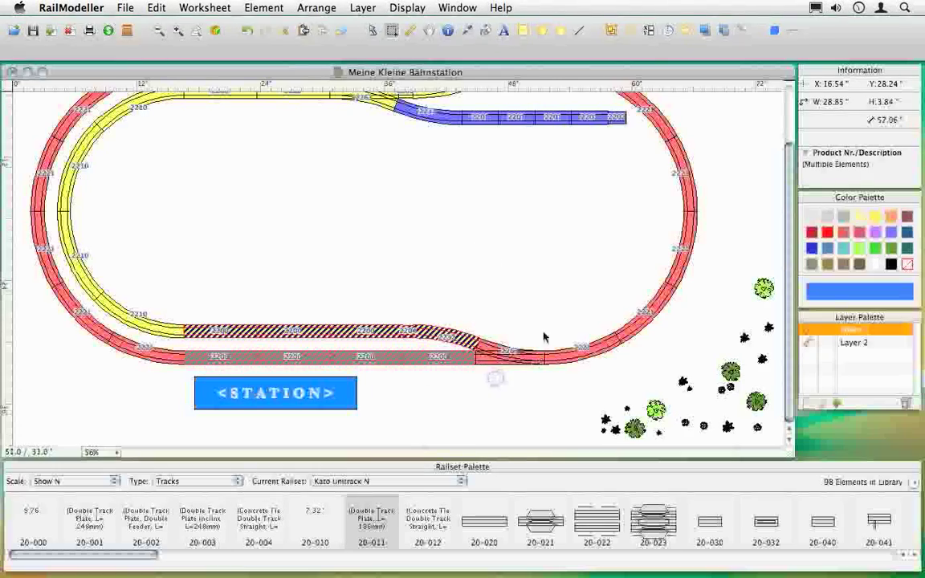
{"action": "left_click_drag", "start_coordinate": [482, 299], "coordinate": [586, 372]}
{"action": "left_click", "coordinate": [647, 317]}
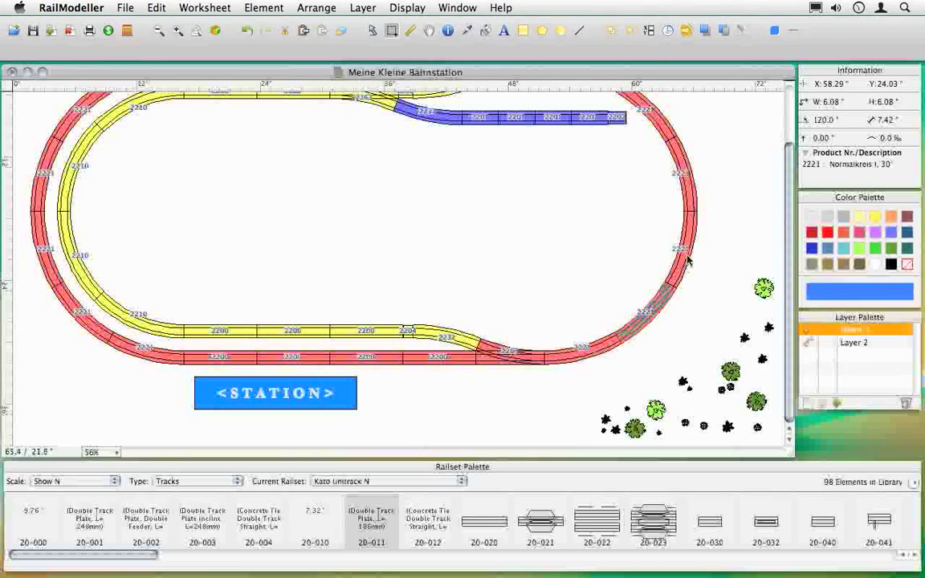
{"action": "left_click", "coordinate": [686, 257], "text": "shift"}
{"action": "left_click_drag", "start_coordinate": [366, 330], "coordinate": [523, 387]}
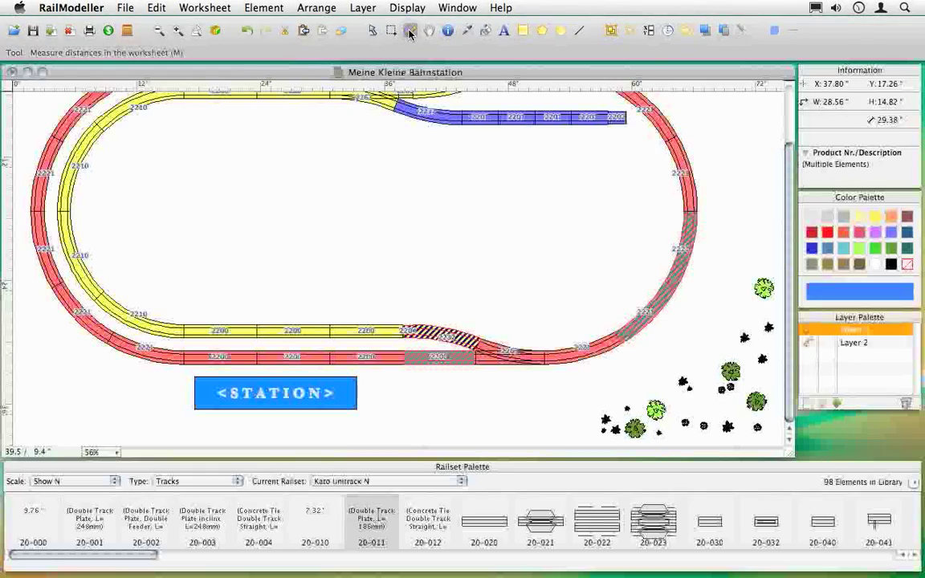
Measure between track joints on the loop's lower yellow straight and pan around the layout at 100% zoom
{"action": "left_click_drag", "start_coordinate": [226, 331], "coordinate": [329, 330]}
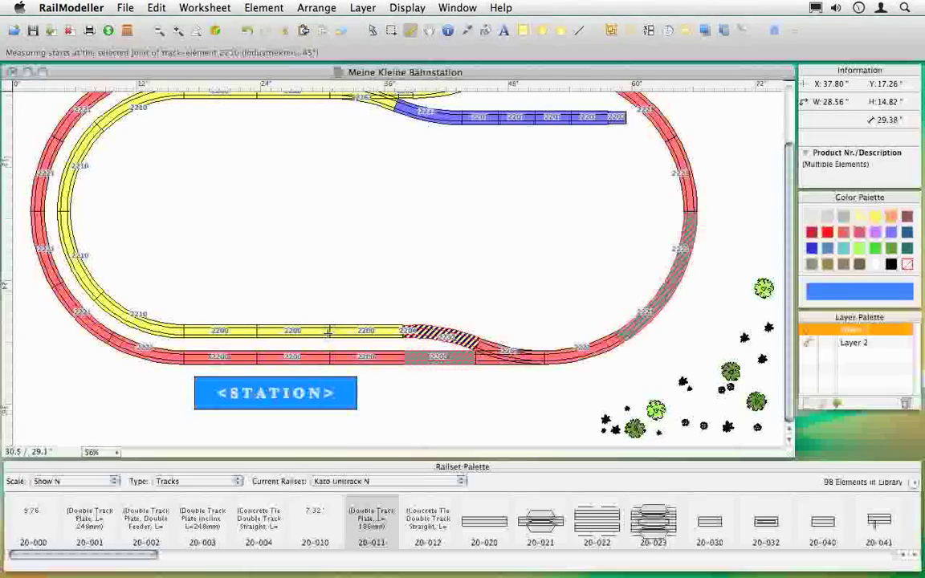
{"action": "left_click", "coordinate": [429, 30]}
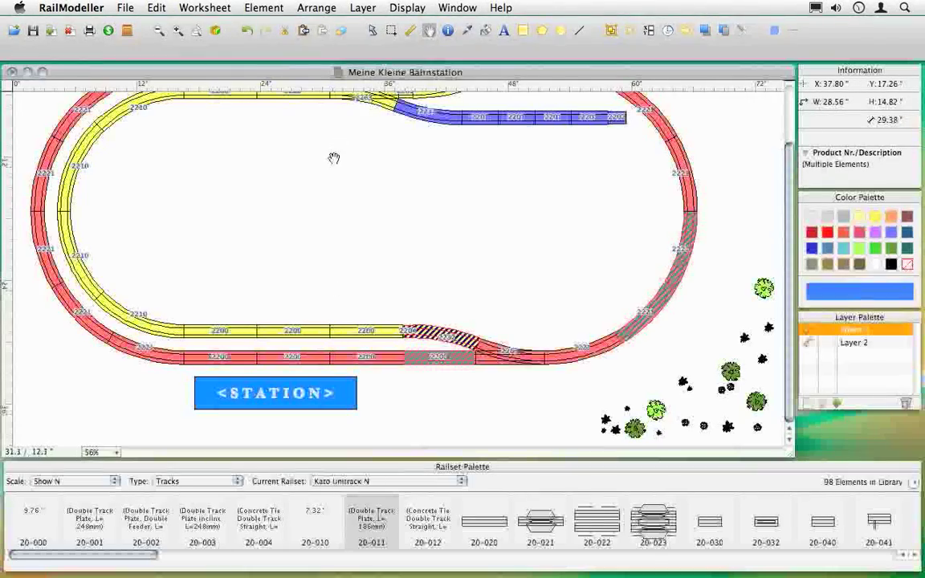
{"action": "left_click_drag", "start_coordinate": [332, 158], "coordinate": [394, 209]}
{"action": "key", "text": "super+plus"}
{"action": "key", "text": "super+plus"}
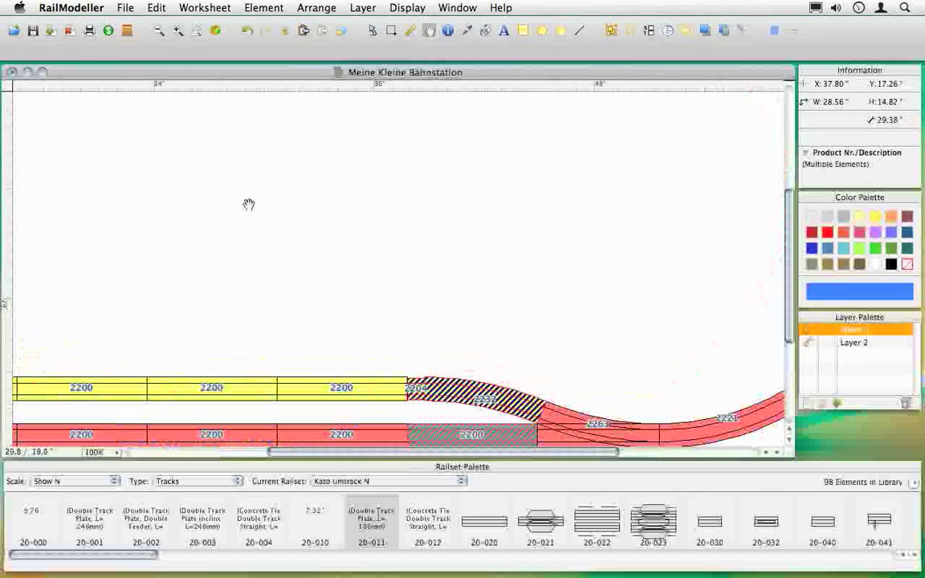
{"action": "left_click_drag", "start_coordinate": [215, 203], "coordinate": [513, 265]}
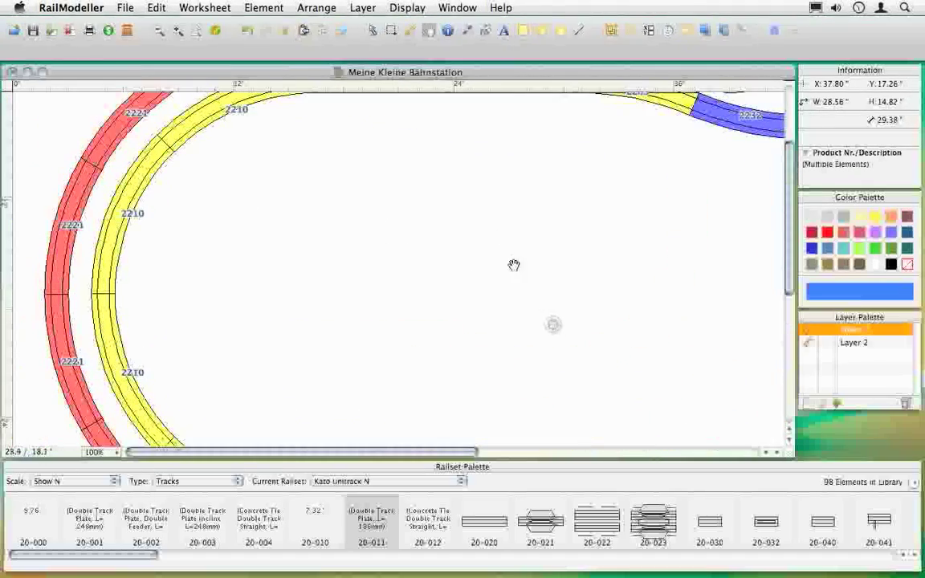
{"action": "left_click", "coordinate": [376, 34]}
{"action": "left_click_drag", "start_coordinate": [272, 167], "coordinate": [59, 402]}
{"action": "left_click_drag", "start_coordinate": [287, 162], "coordinate": [134, 346]}
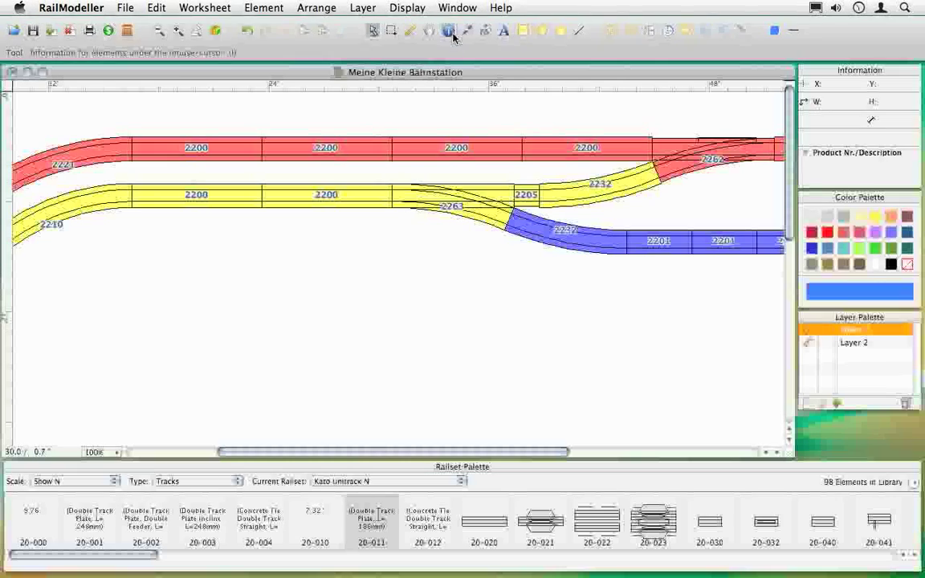
Add the text label "123" in the empty area below the blue siding
{"action": "scroll", "coordinate": [475, 295], "scroll_direction": "right", "scroll_amount": 10}
{"action": "scroll", "coordinate": [475, 295], "scroll_direction": "down", "scroll_amount": 1}
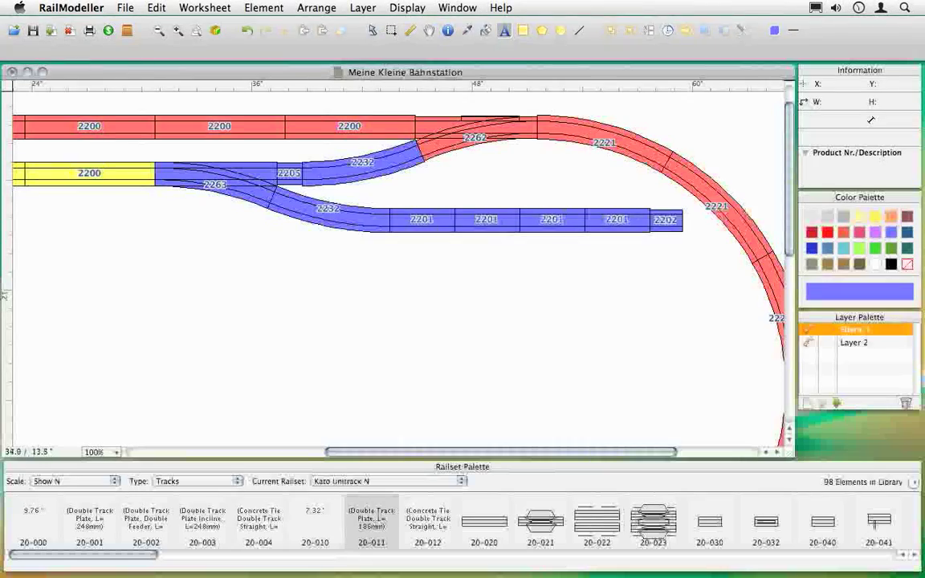
{"action": "left_click", "coordinate": [210, 329]}
{"action": "type", "text": "123"}
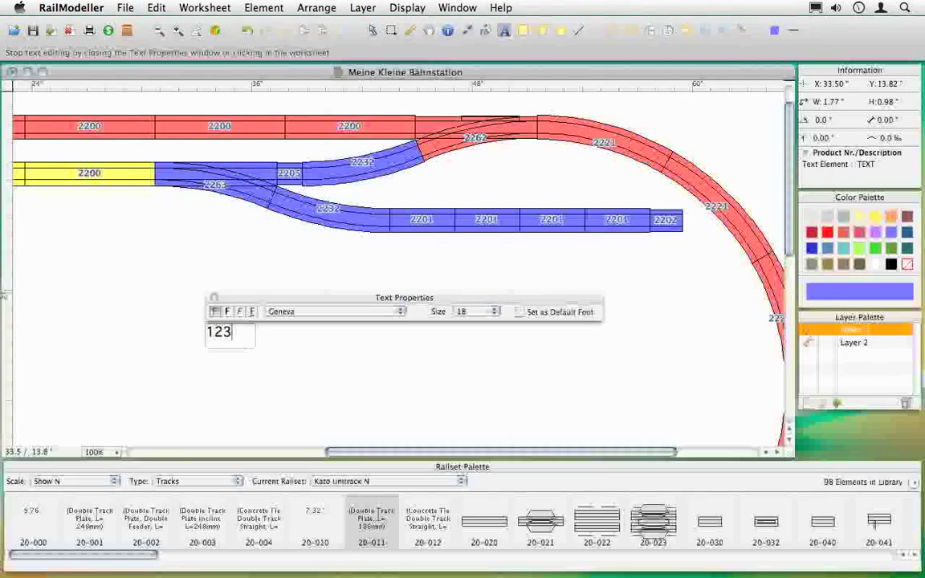
{"action": "left_click", "coordinate": [215, 231]}
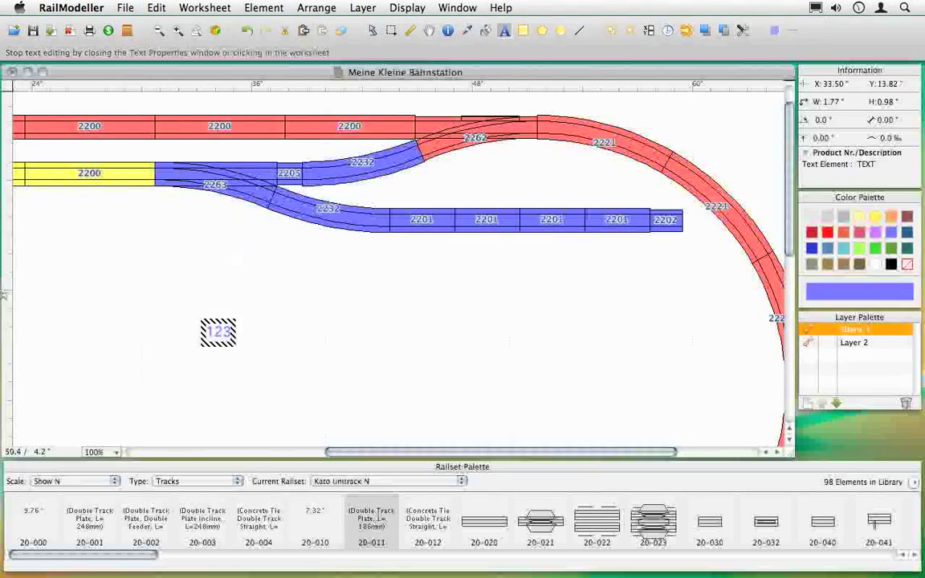
Draw a filled square below the blue siding and a larger circle beside it, over the 123 label
{"action": "left_click", "coordinate": [524, 30]}
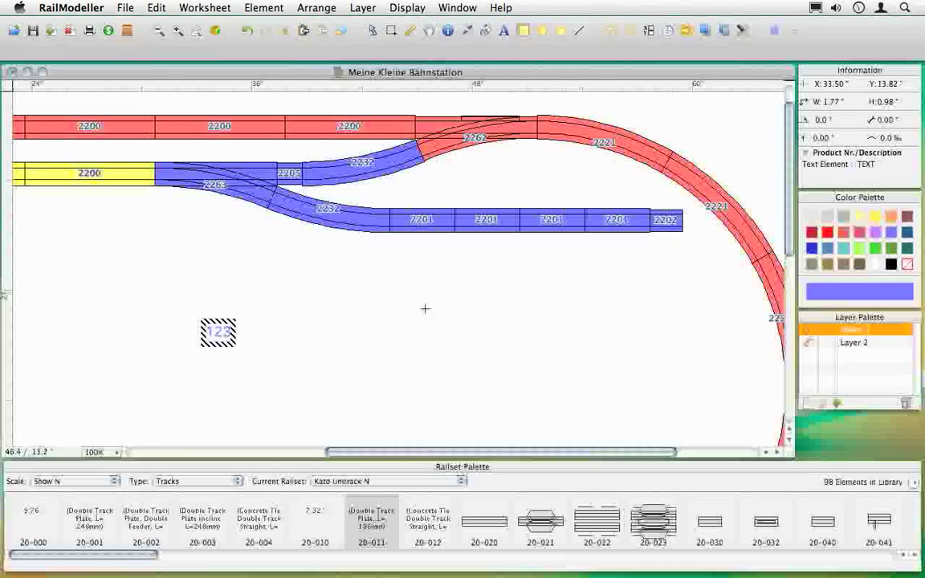
{"action": "mouse_move", "coordinate": [375, 295]}
{"action": "left_mouse_down"}
{"action": "mouse_move", "coordinate": [433, 372]}
{"action": "mouse_move", "coordinate": [447, 362]}
{"action": "left_mouse_up"}
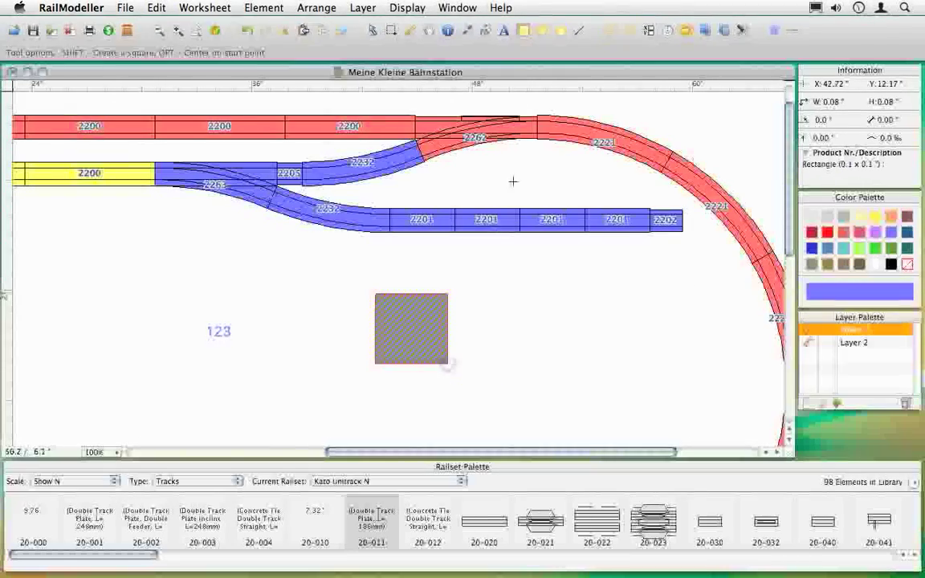
{"action": "left_click", "coordinate": [560, 31]}
{"action": "left_click_drag", "start_coordinate": [286, 271], "coordinate": [149, 384]}
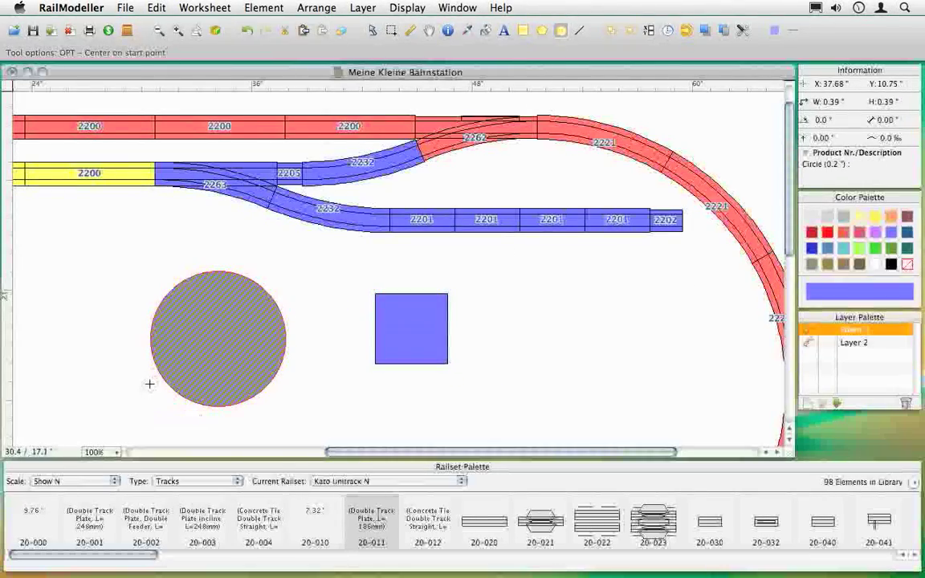
Draw an open line of four connected segments around the square and finish it
{"action": "left_click", "coordinate": [580, 31]}
{"action": "left_click", "coordinate": [392, 273]}
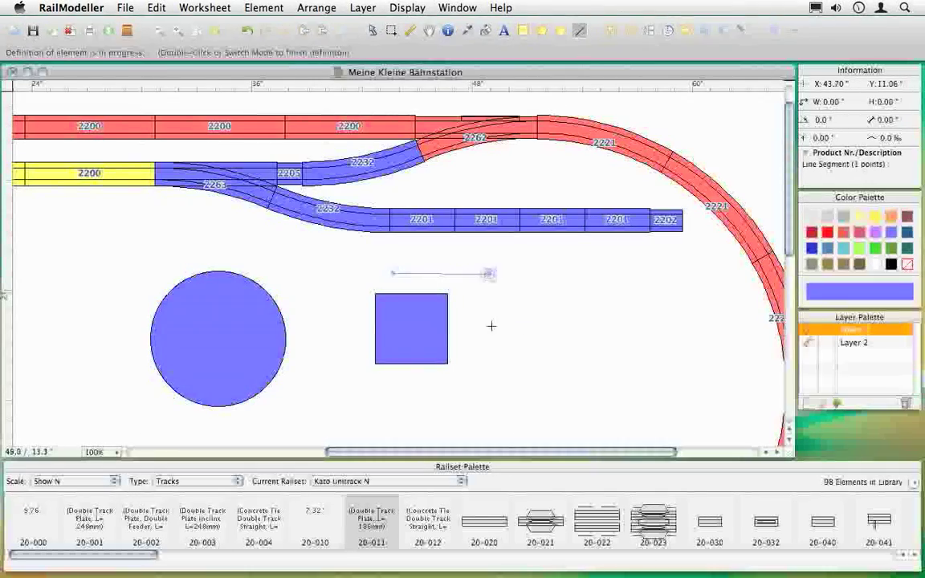
{"action": "left_click", "coordinate": [492, 360]}
{"action": "left_click", "coordinate": [439, 412]}
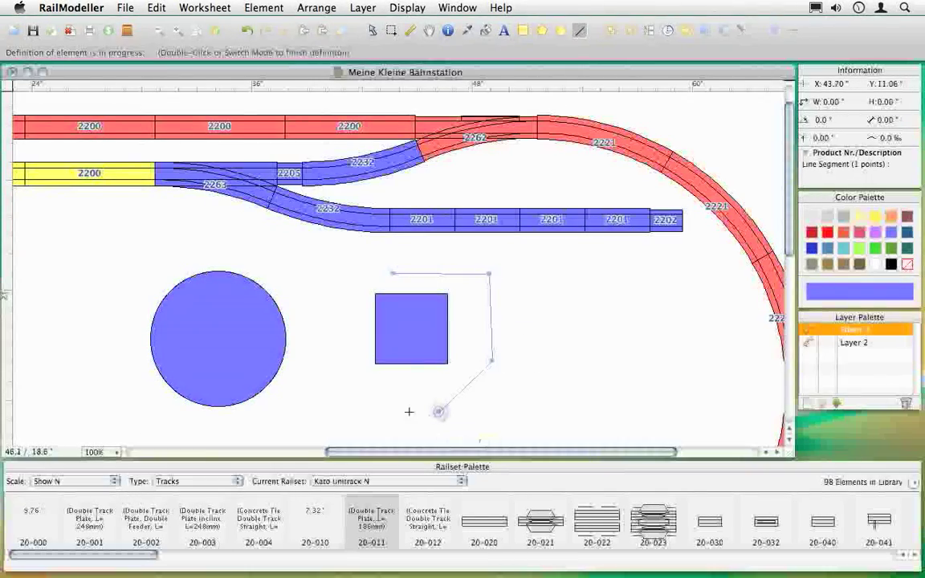
{"action": "left_click", "coordinate": [345, 391]}
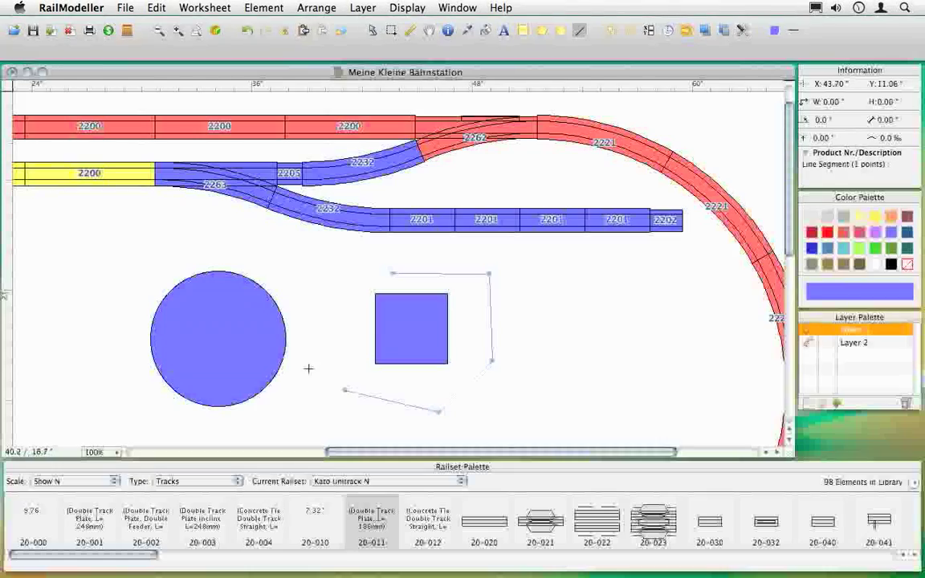
{"action": "left_click", "coordinate": [196, 231]}
Open the preferences and set the worksheet default element text size to 50% with element names shown
{"action": "left_click", "coordinate": [72, 8]}
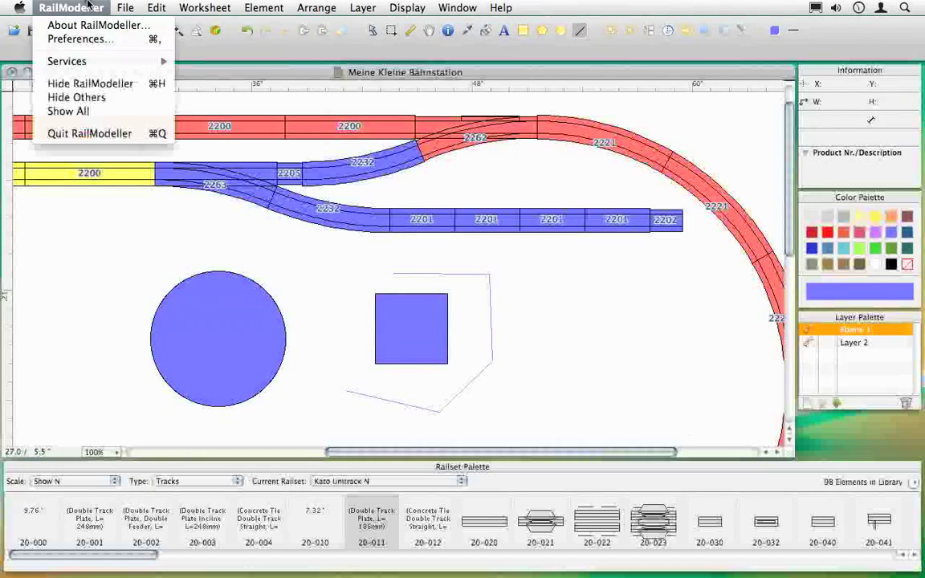
{"action": "left_click", "coordinate": [92, 40]}
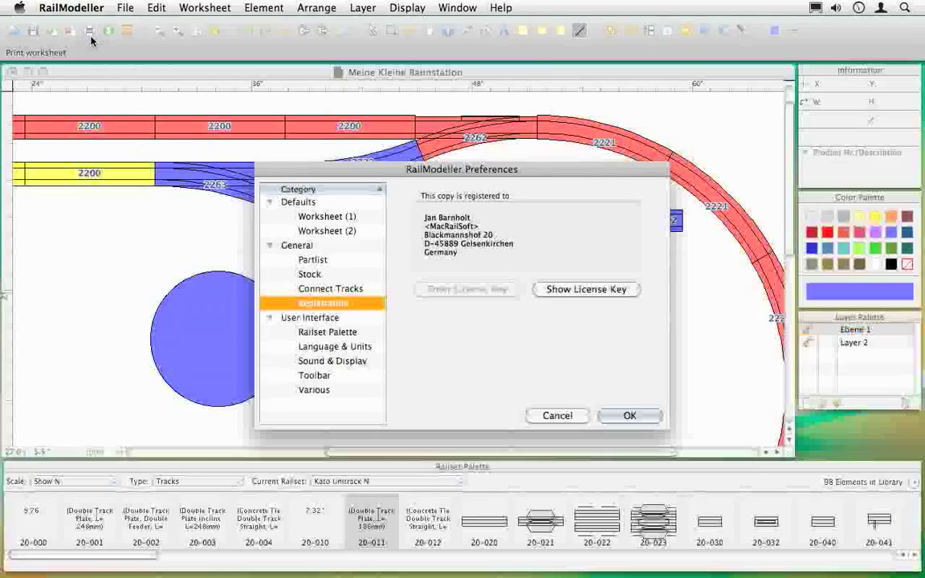
{"action": "left_click", "coordinate": [331, 216]}
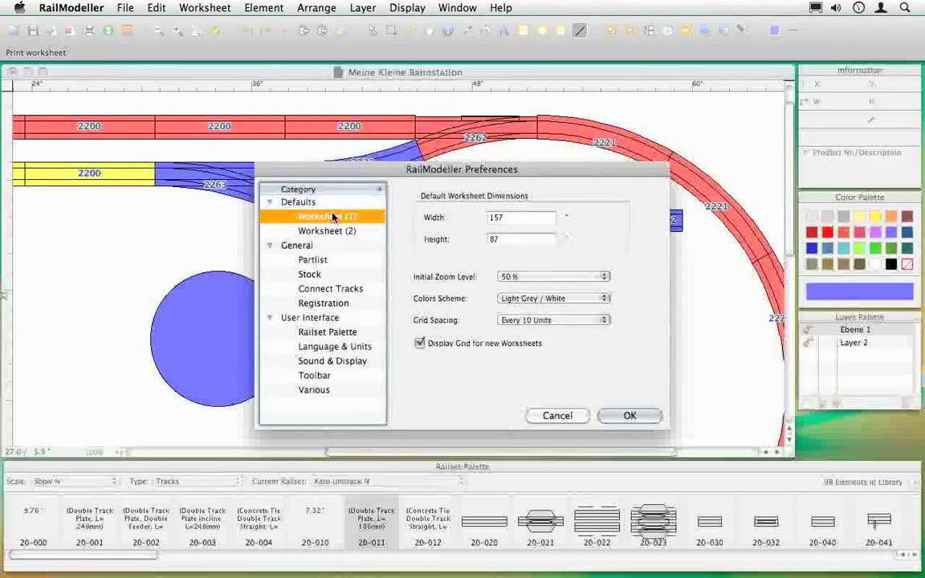
{"action": "left_click", "coordinate": [339, 232]}
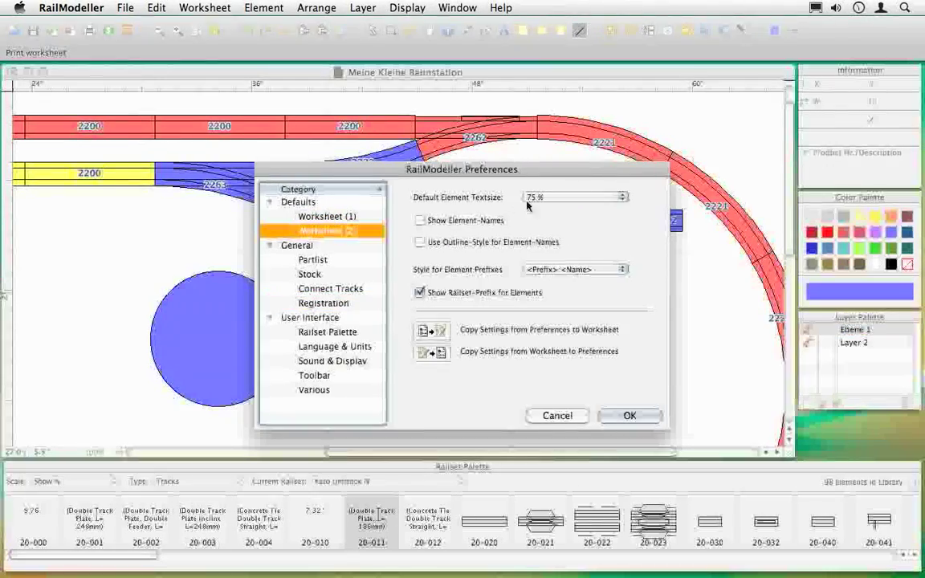
{"action": "left_click", "coordinate": [543, 198]}
{"action": "left_click", "coordinate": [544, 211]}
{"action": "left_click", "coordinate": [485, 220]}
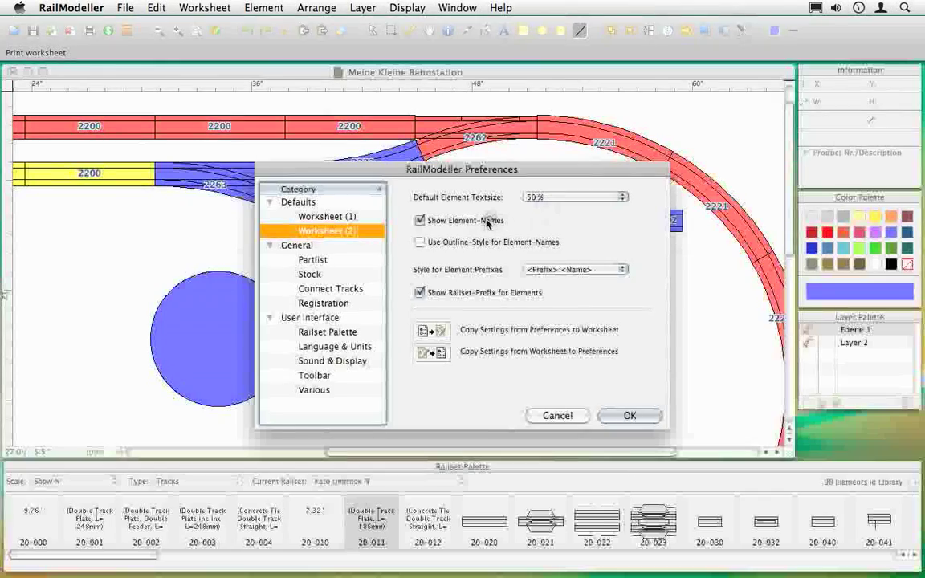
Make Kato Unitrack N the default railset and set the units to Centimetre (cm)
{"action": "left_click", "coordinate": [329, 332]}
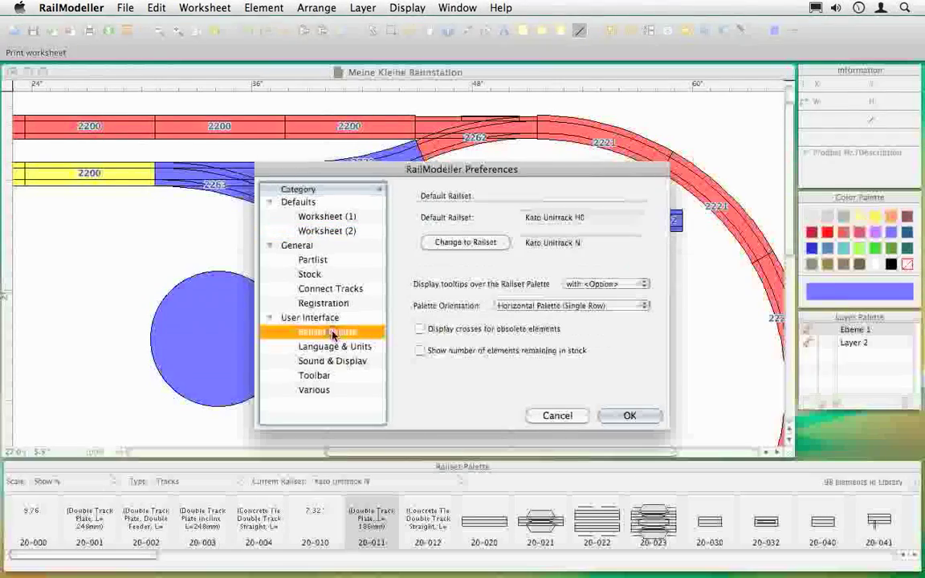
{"action": "left_click", "coordinate": [468, 244]}
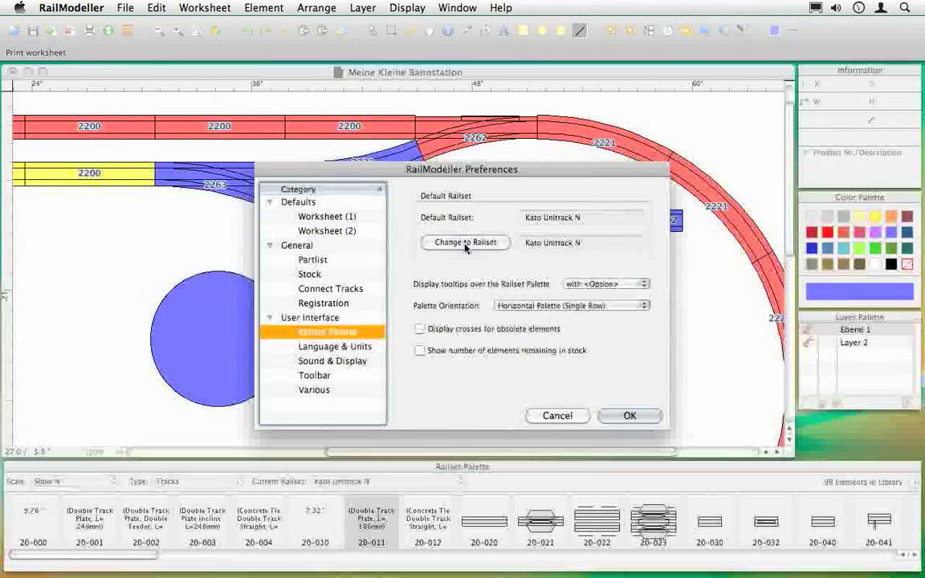
{"action": "left_click", "coordinate": [356, 345]}
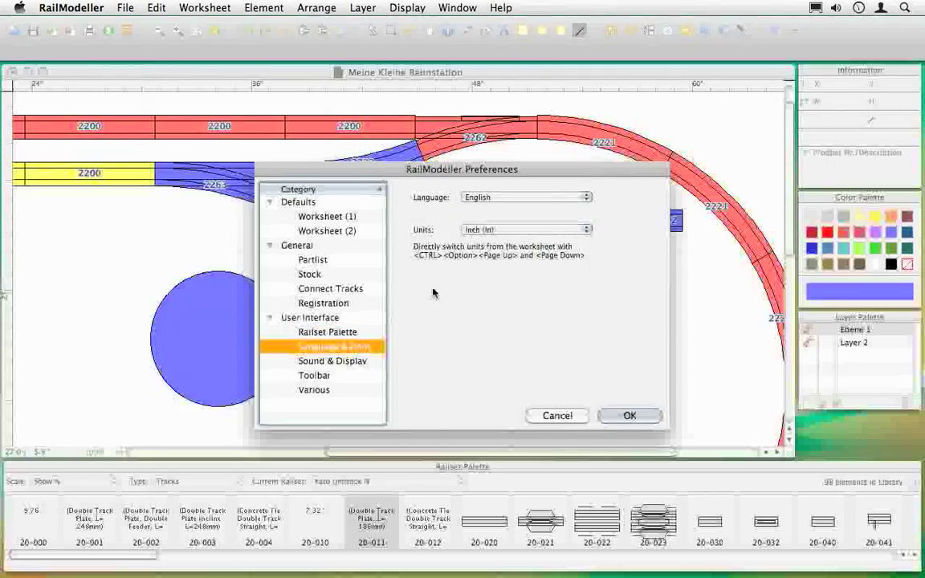
{"action": "left_click", "coordinate": [496, 230]}
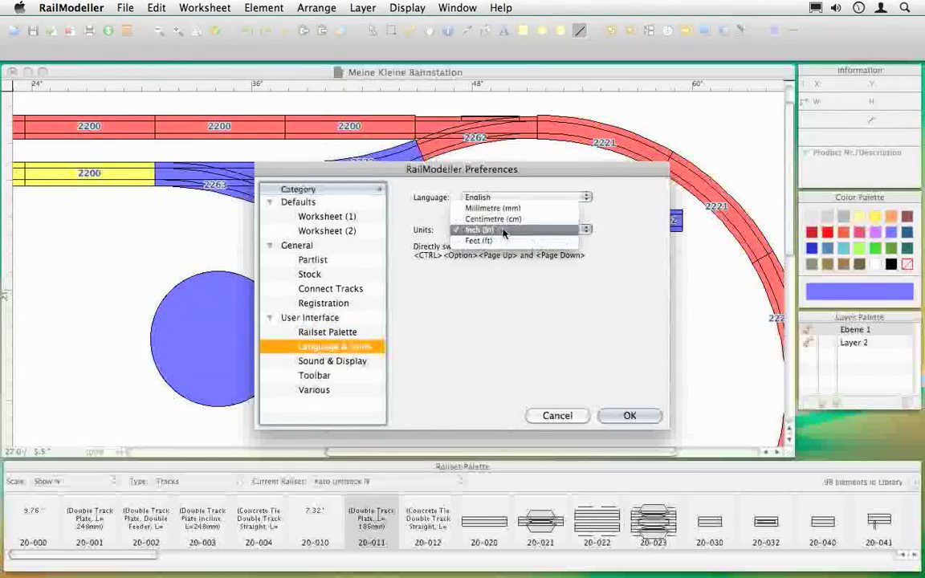
{"action": "left_click", "coordinate": [499, 219]}
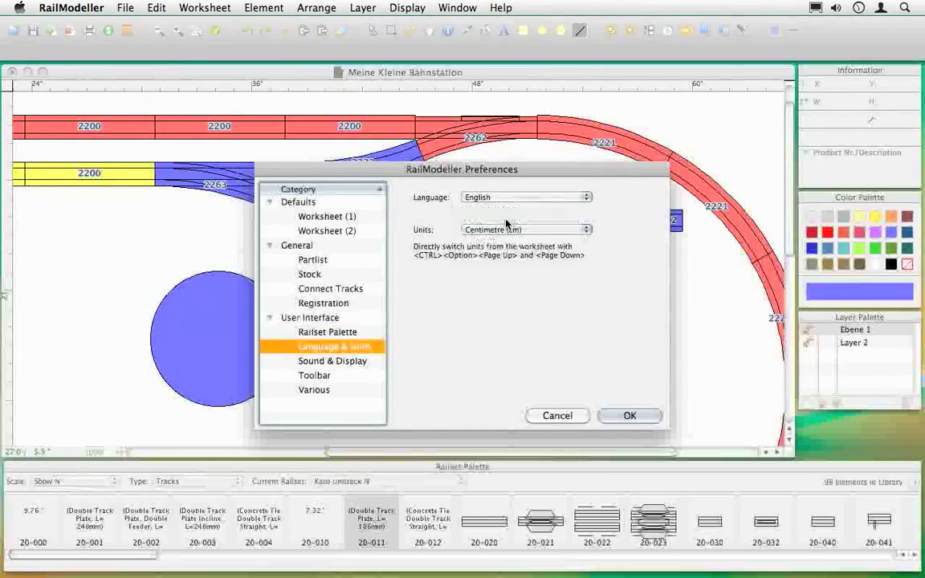
Review the sound and display preferences and set the magnetic area to 2x of the tracks gauge
{"action": "left_click", "coordinate": [335, 362]}
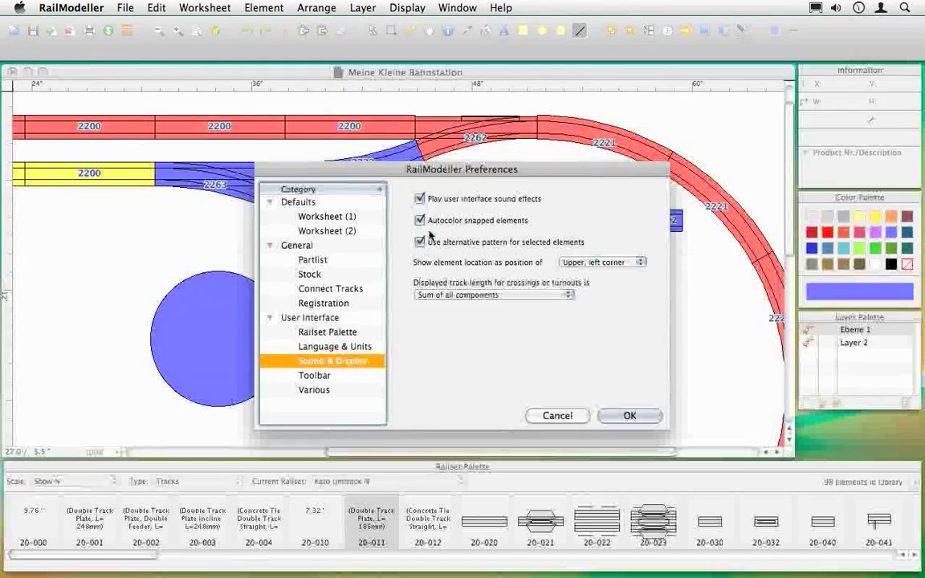
{"action": "left_click", "coordinate": [313, 389]}
{"action": "left_click", "coordinate": [522, 334]}
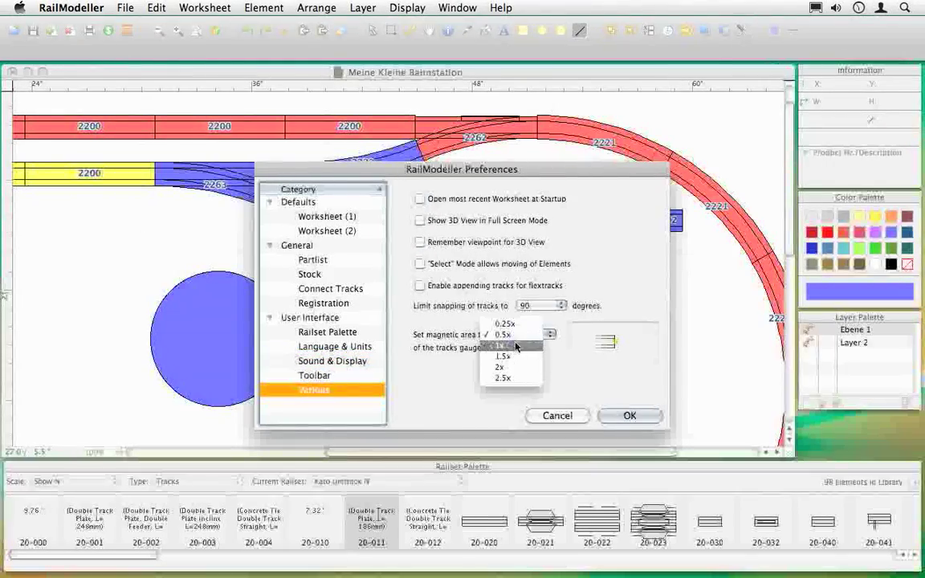
{"action": "left_click", "coordinate": [515, 353]}
{"action": "left_click", "coordinate": [522, 334]}
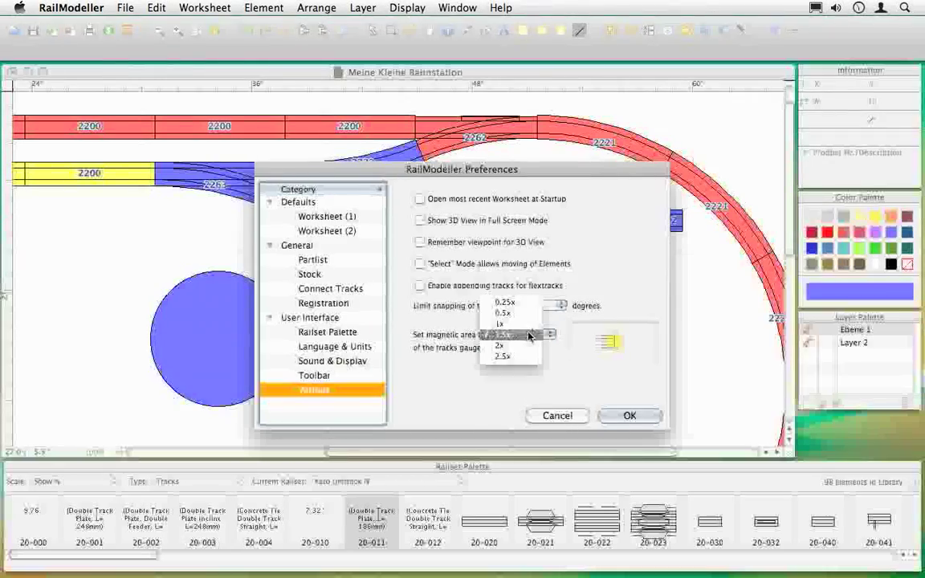
{"action": "left_click", "coordinate": [525, 347]}
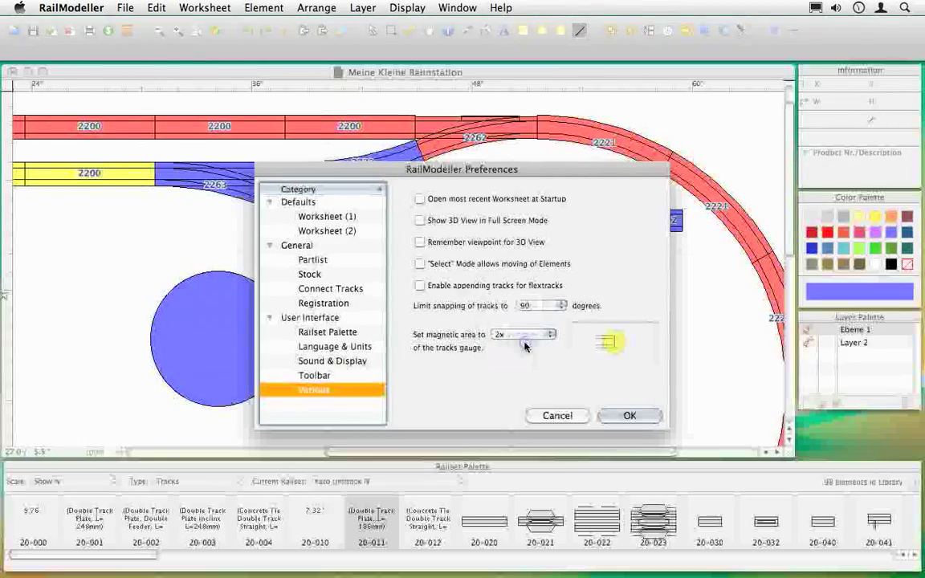
Review the worksheet defaults, track connection settings and railset palette preferences
{"action": "left_click", "coordinate": [324, 216]}
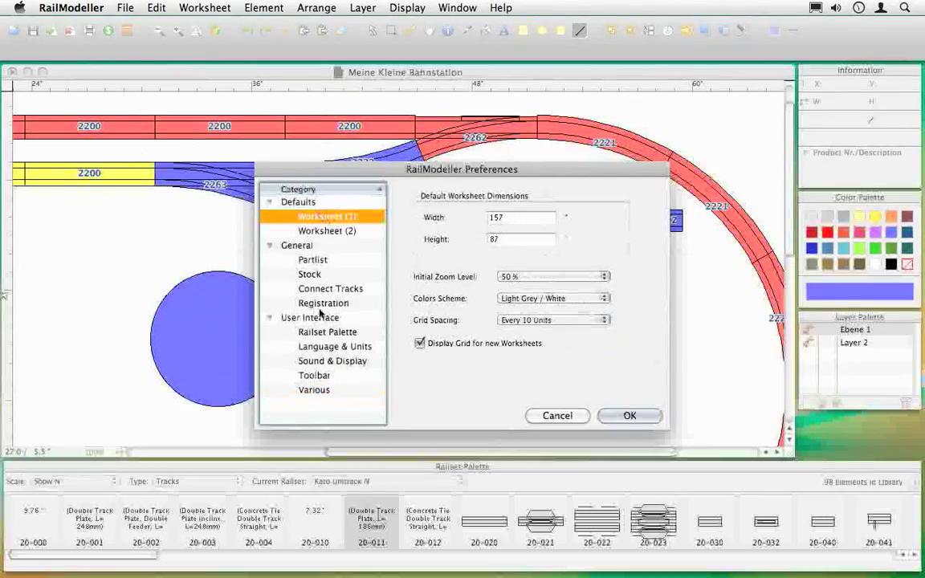
{"action": "left_click", "coordinate": [309, 230]}
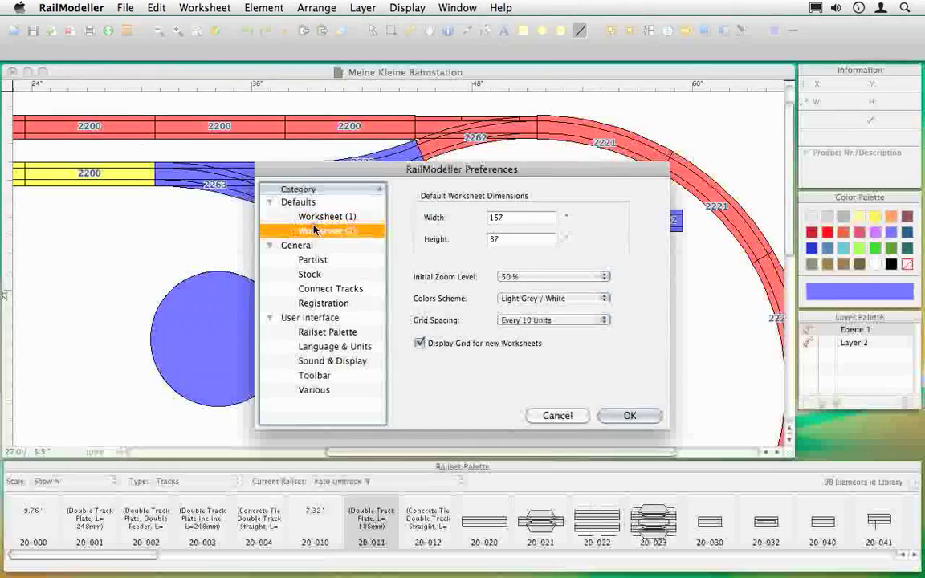
{"action": "left_click", "coordinate": [323, 289]}
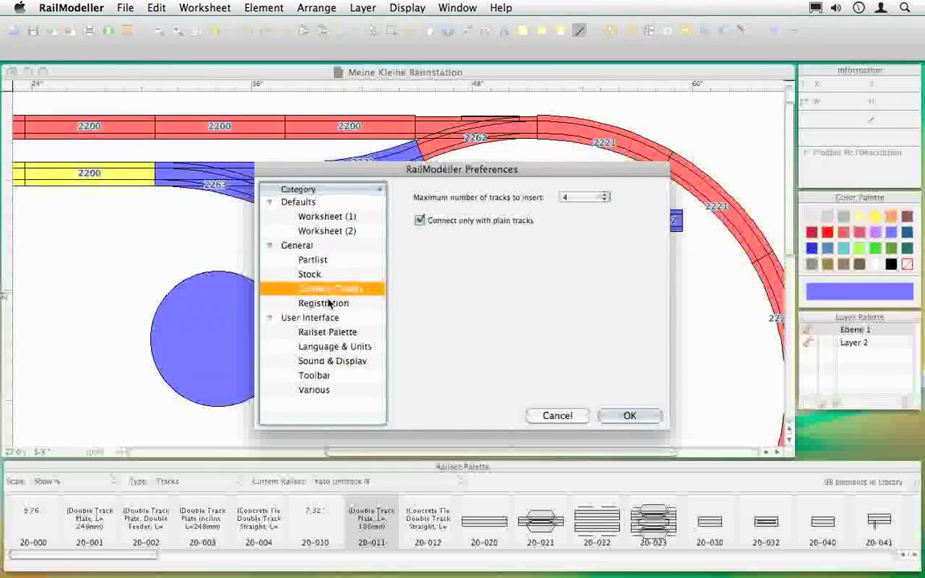
{"action": "left_click", "coordinate": [327, 334]}
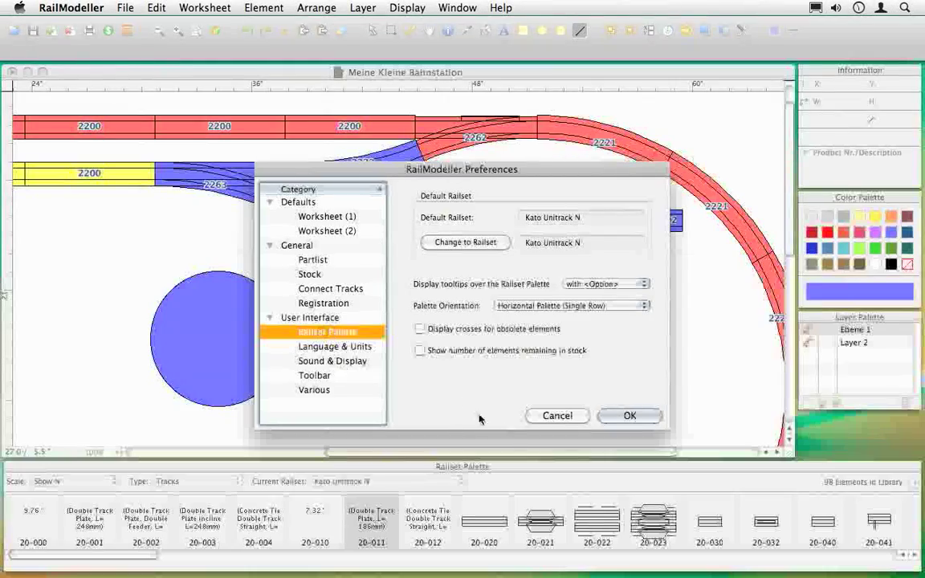
Apply the changed preferences and hide the element names of the tracks on the worksheet
{"action": "left_click", "coordinate": [628, 416]}
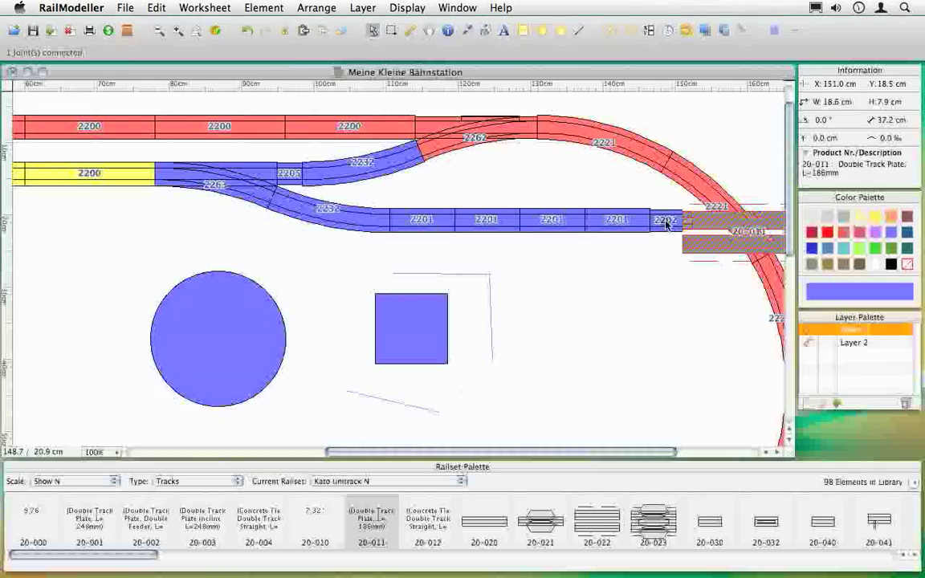
{"action": "left_click", "coordinate": [661, 194]}
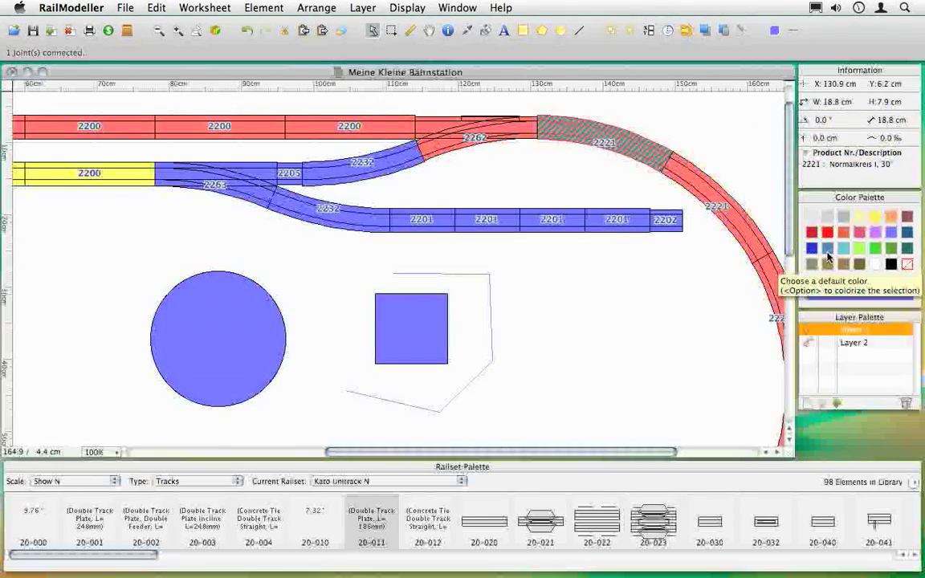
{"action": "right_click", "coordinate": [572, 299]}
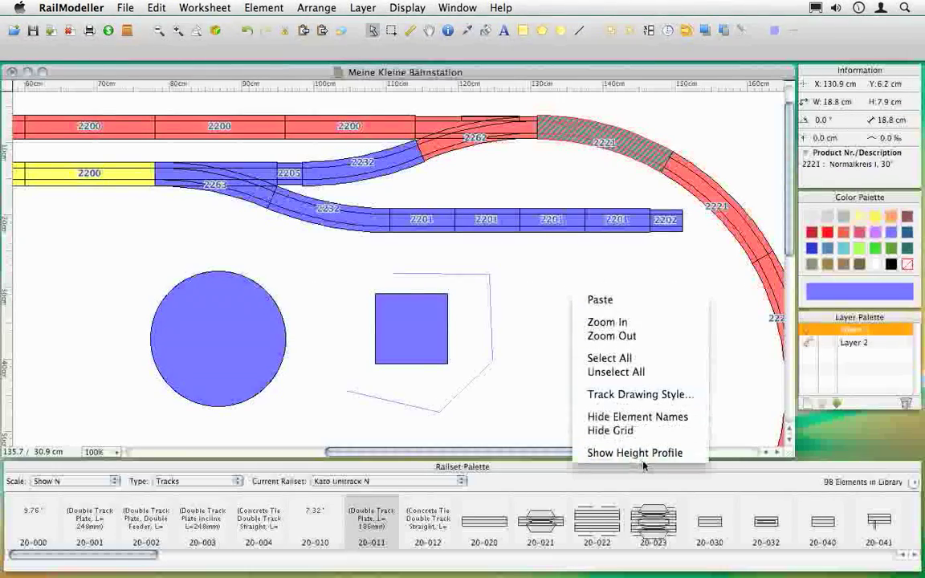
{"action": "left_click", "coordinate": [622, 416]}
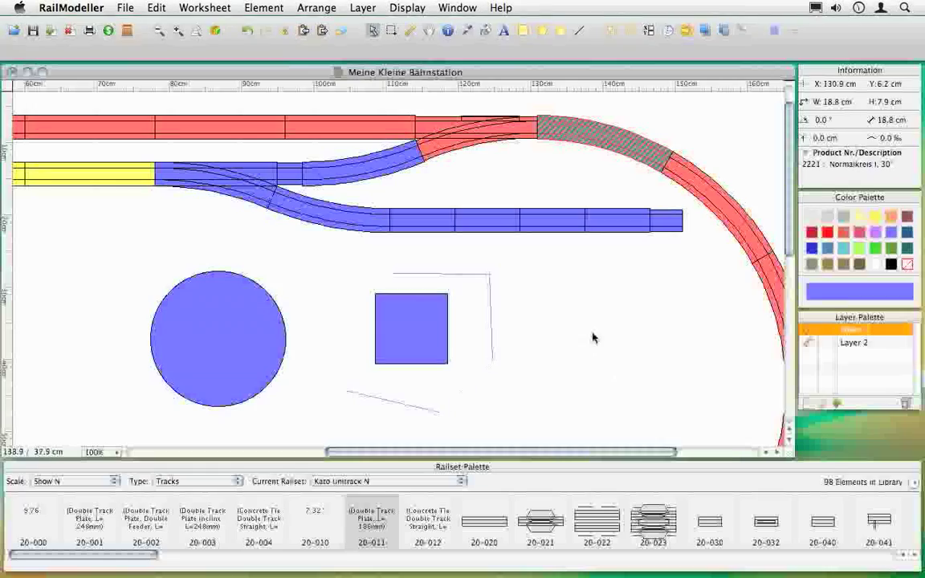
Move the second straight track after the lower blue curve to a center-point X position of 22 cm
{"action": "right_click", "coordinate": [595, 307]}
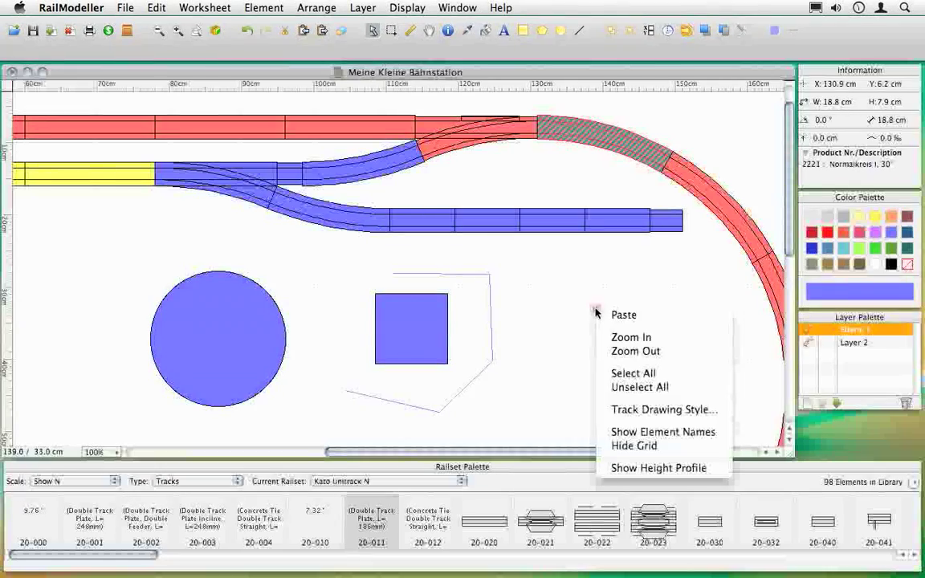
{"action": "left_click", "coordinate": [630, 337]}
{"action": "right_click", "coordinate": [544, 200]}
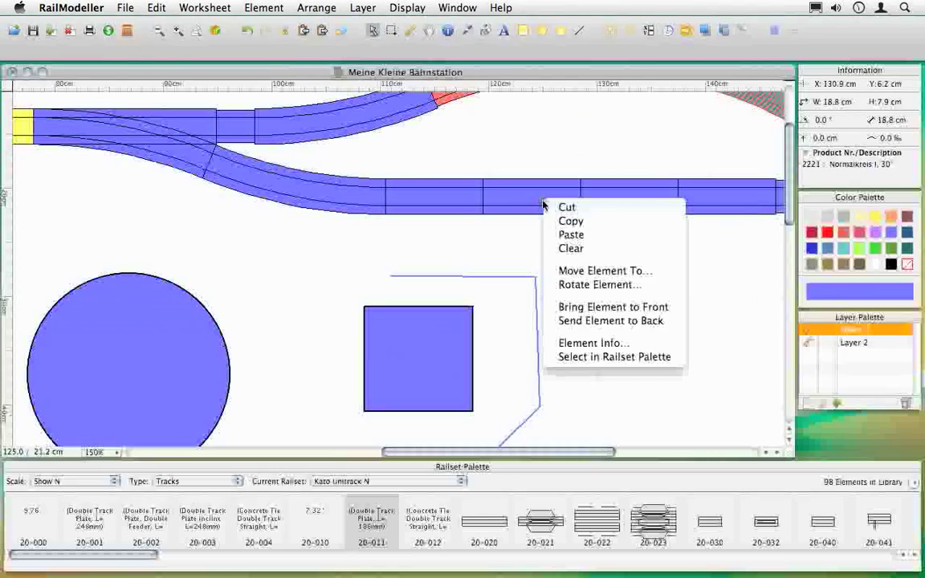
{"action": "left_click", "coordinate": [610, 274]}
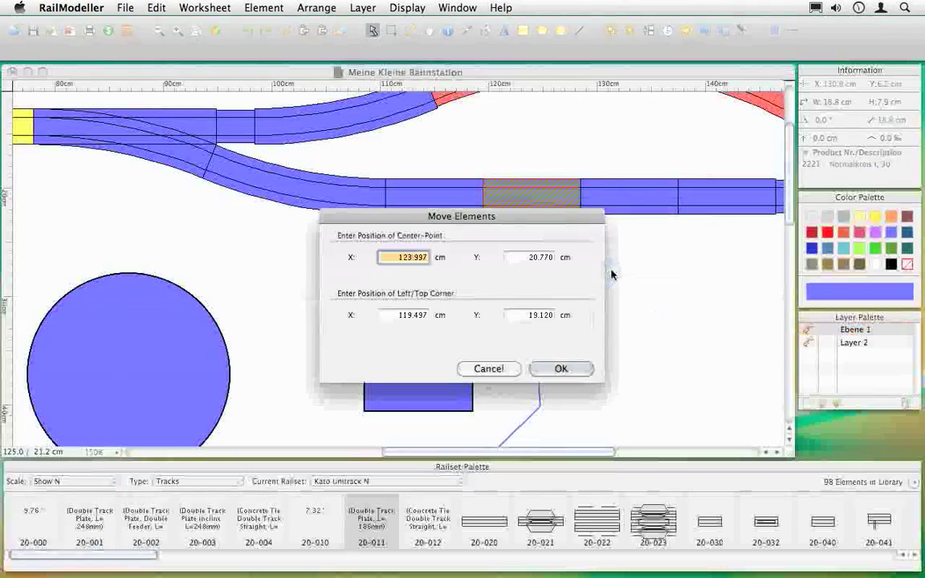
{"action": "type", "text": "22"}
{"action": "left_click", "coordinate": [561, 368]}
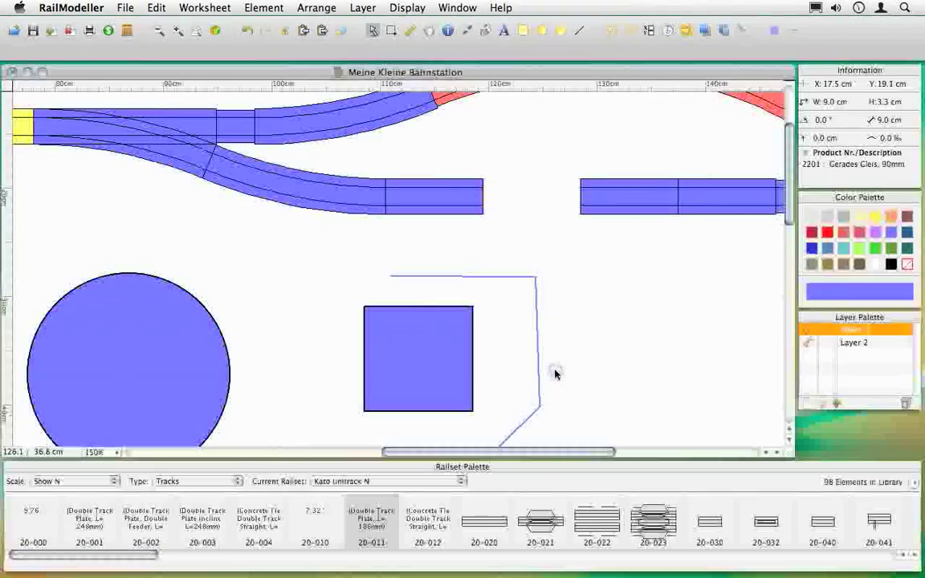
Rotate the straight track at the end of the lower blue curve to an absolute angle of 5°
{"action": "right_click", "coordinate": [446, 202]}
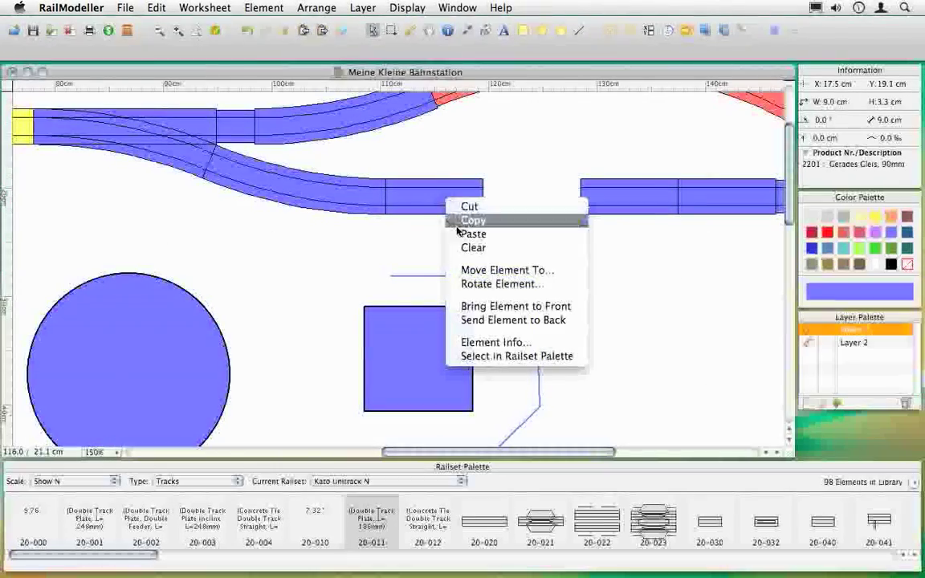
{"action": "left_click", "coordinate": [479, 285]}
{"action": "type", "text": "5"}
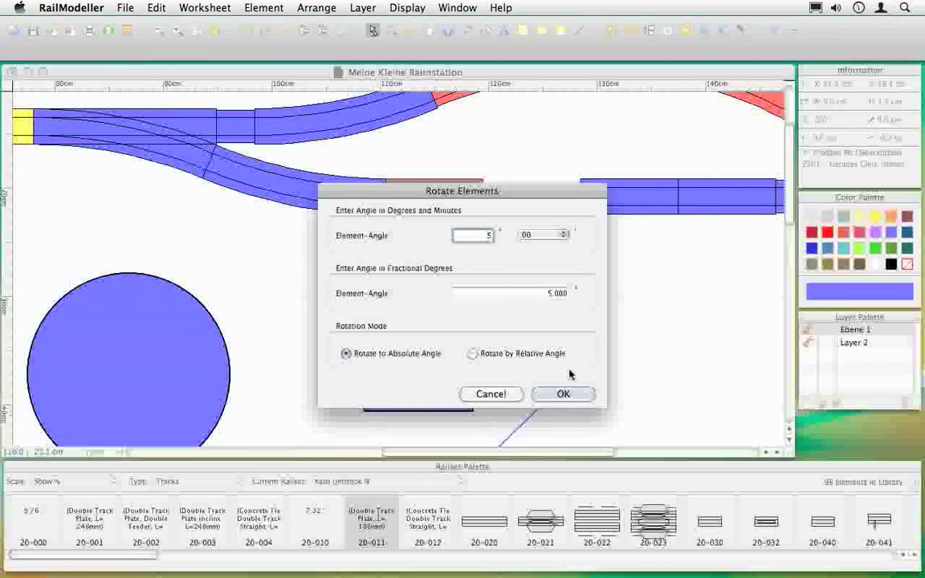
{"action": "left_click", "coordinate": [562, 393]}
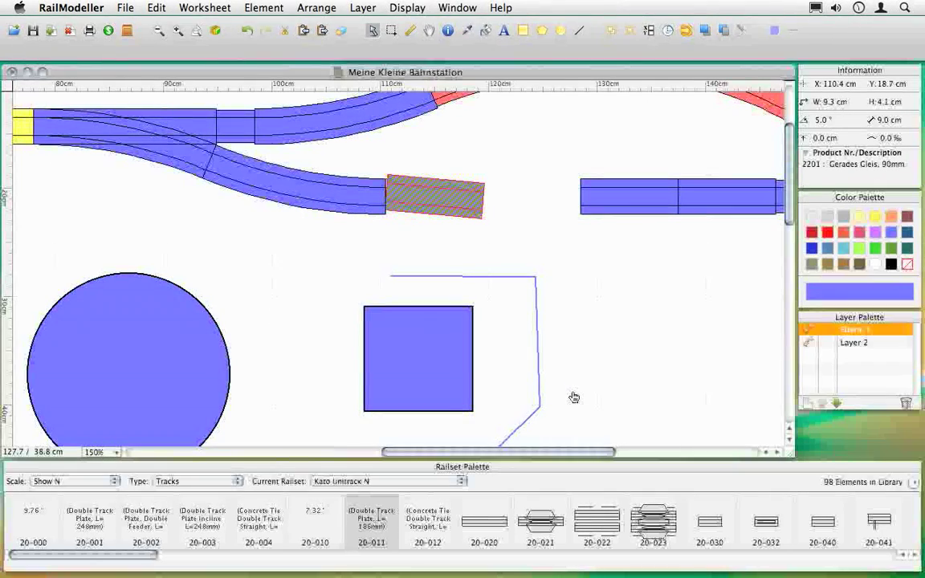